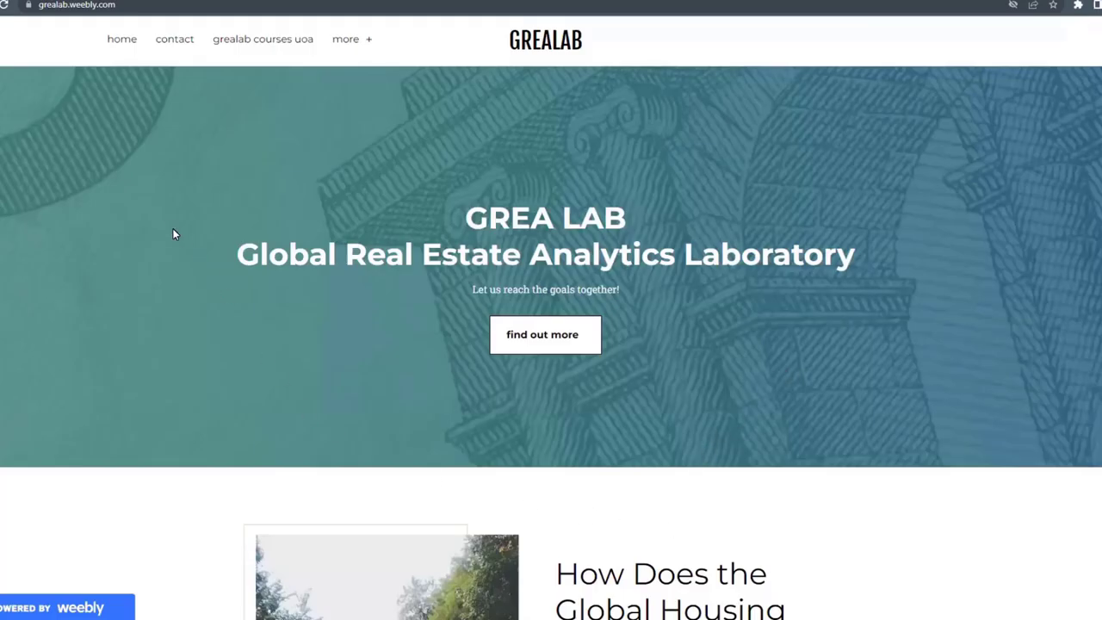
# Step: Go to the Global House Price Data Series page via 'more' and scroll through its sources
pyautogui.click(345, 43)
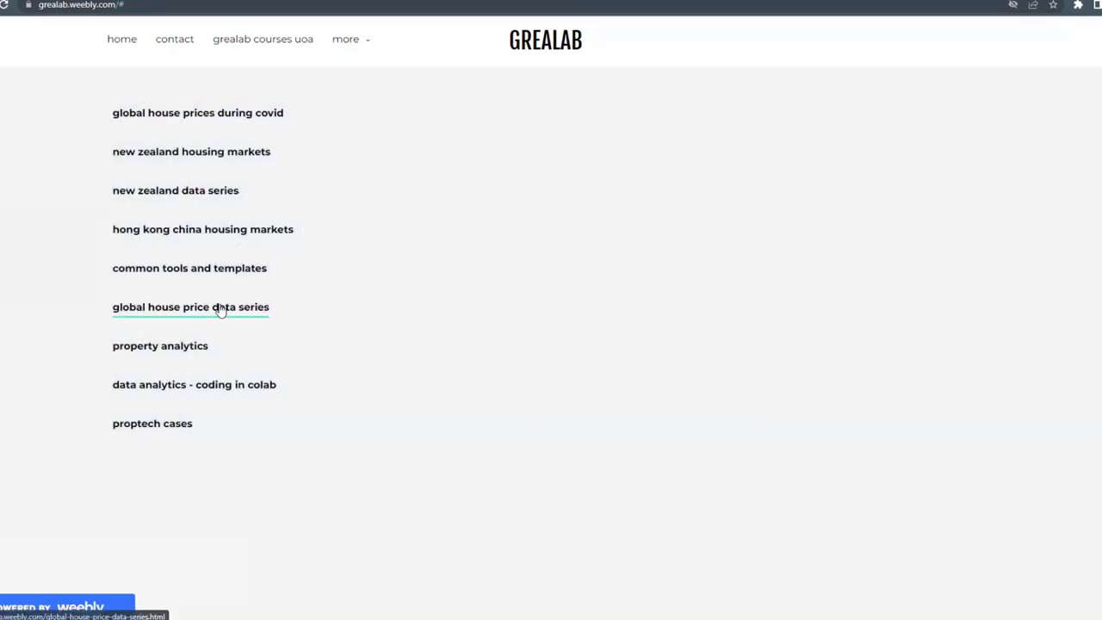
pyautogui.click(221, 309)
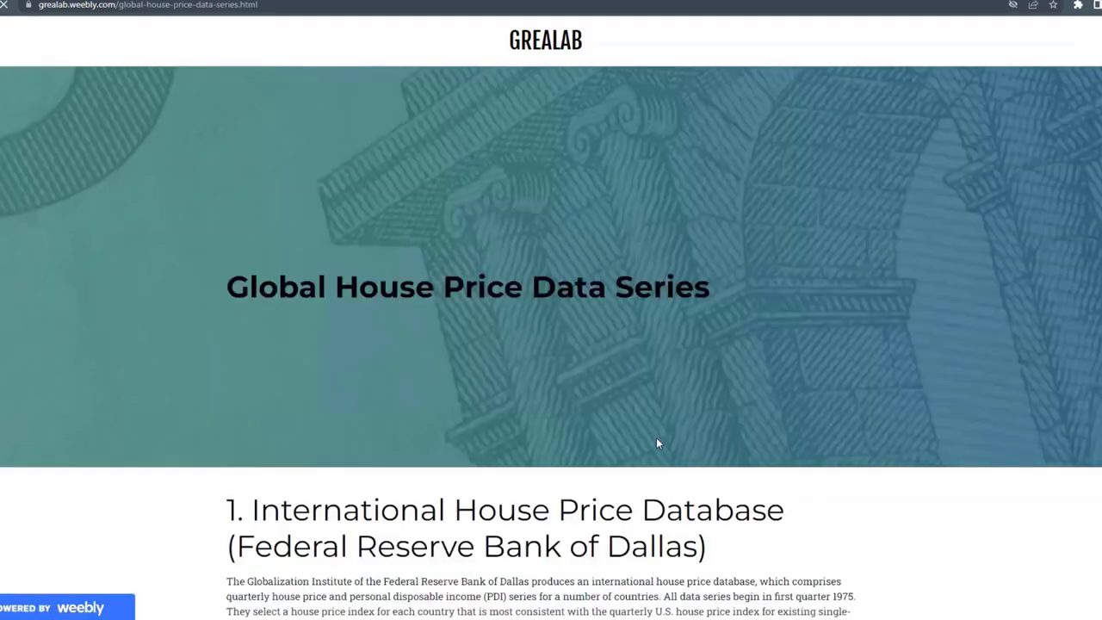
pyautogui.scroll(-5, 551, 344)
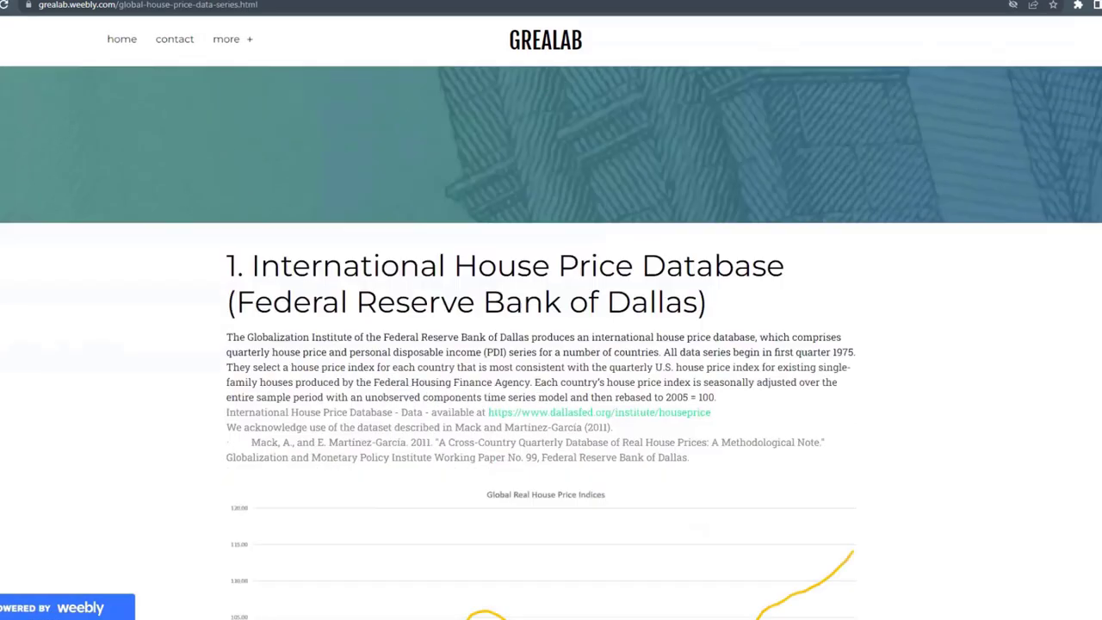
pyautogui.scroll(-4, 540, 344)
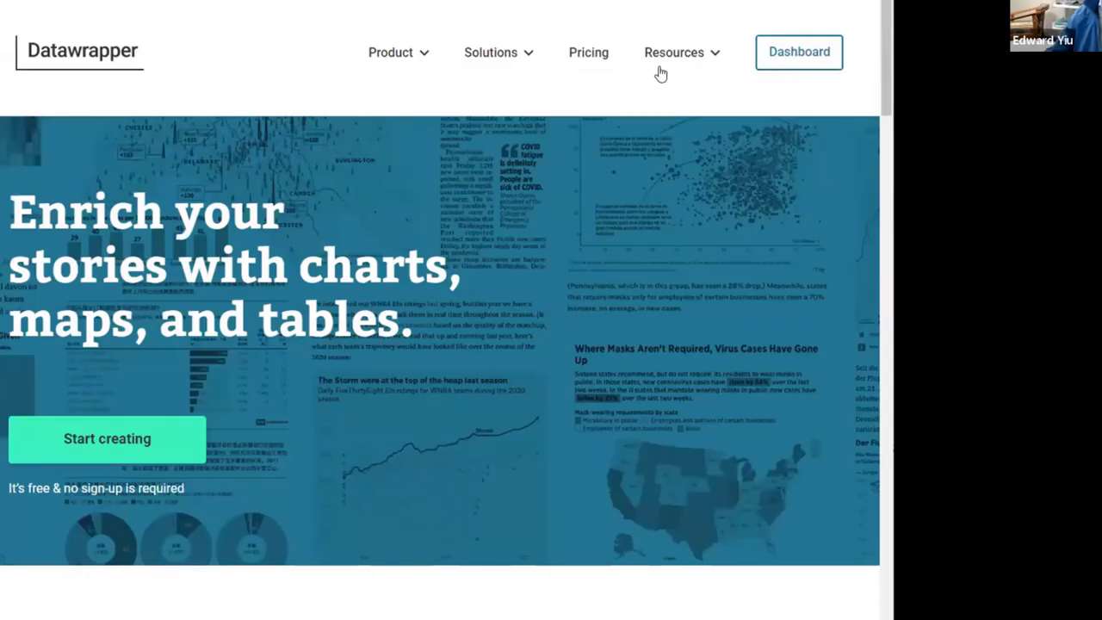
# Step: From Datawrapper's Resources, reach the Dashboard and choose Create new > Map
pyautogui.click(658, 65)
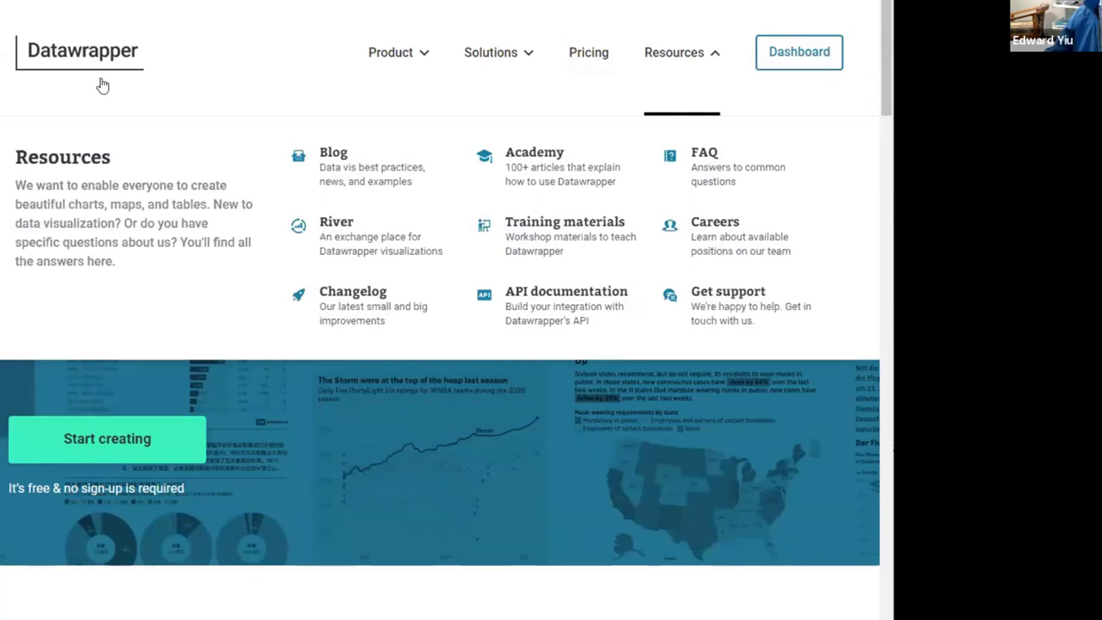
pyautogui.click(789, 76)
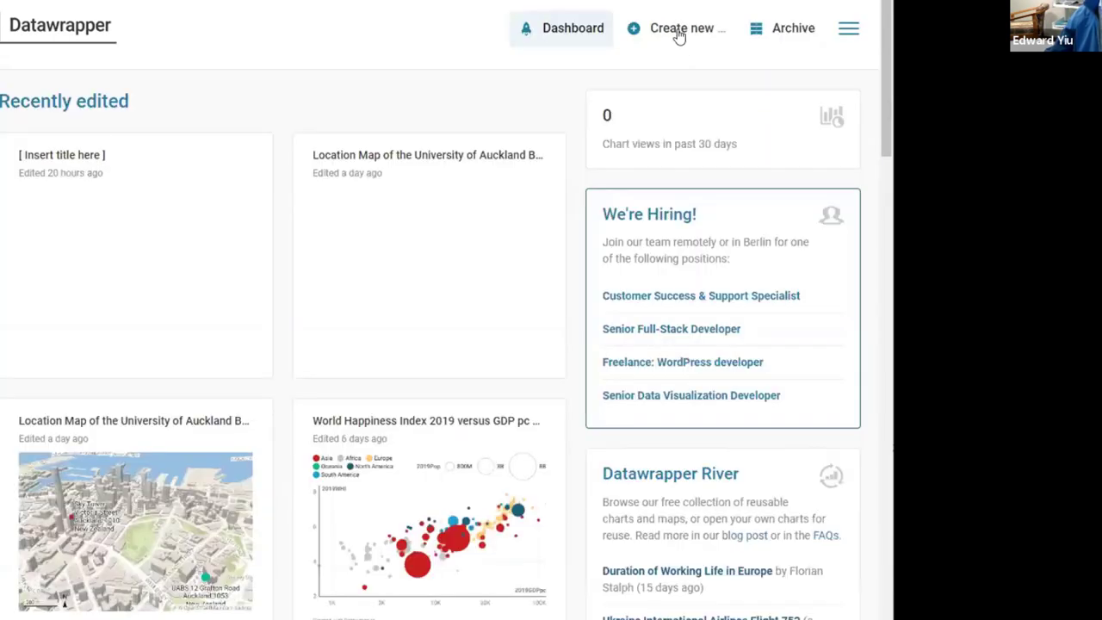
pyautogui.click(680, 37)
pyautogui.click(662, 85)
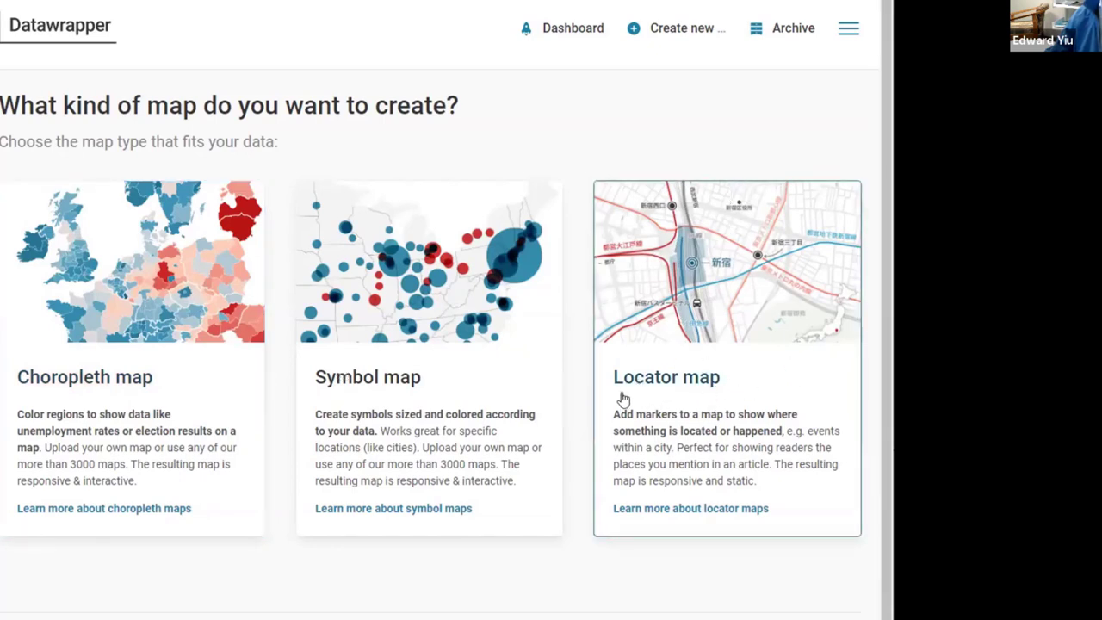
# Step: Pick the Locator map type and search for 'sky tower' as the first marker
pyautogui.click(719, 328)
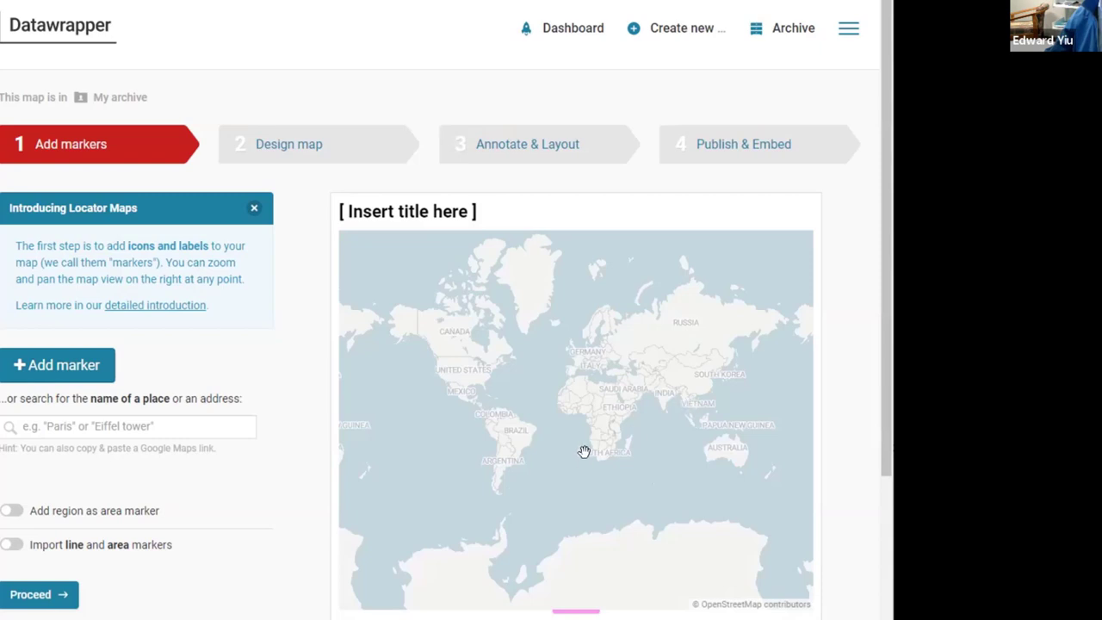
pyautogui.click(109, 425)
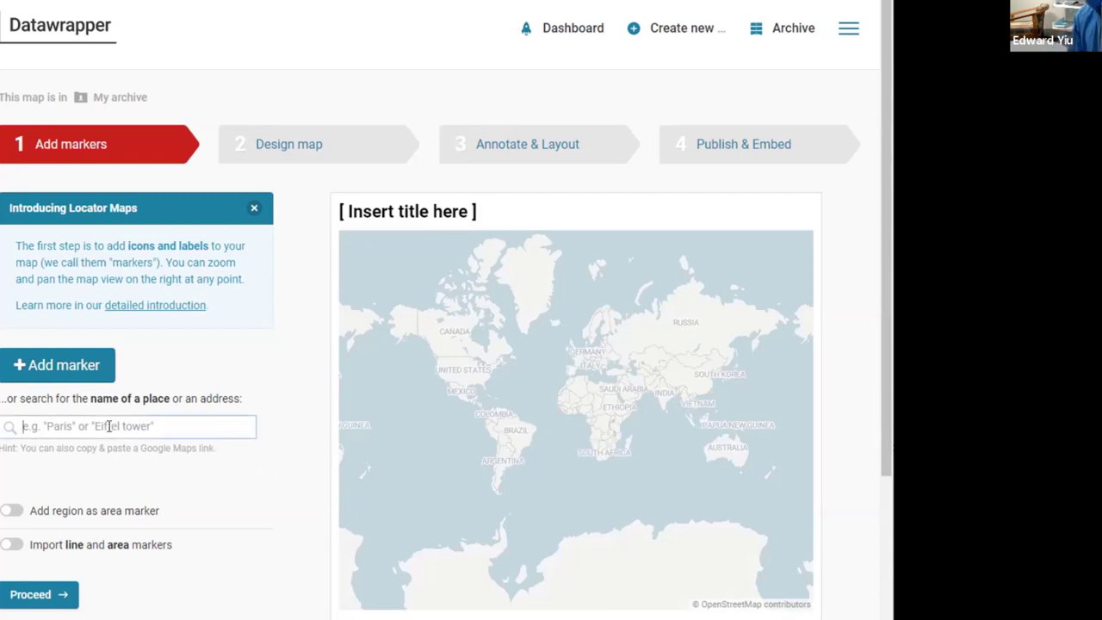
pyautogui.write('sky ')
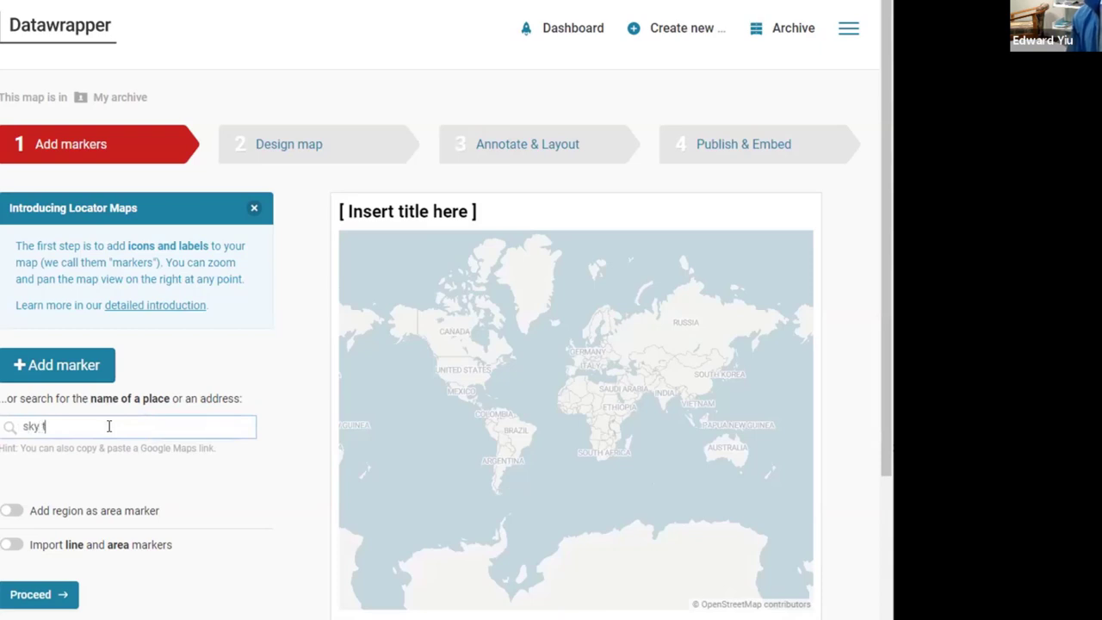
pyautogui.write('tower auckland')
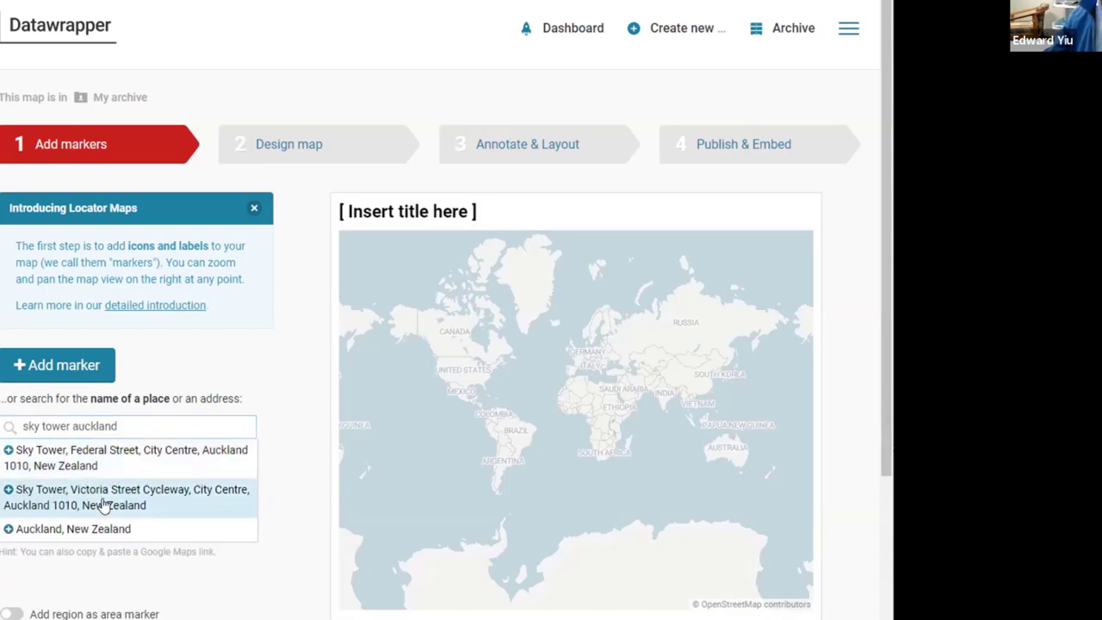
# Step: Add a red Sky Tower, Victoria Street marker labelled only 'Sky Tower / Victoria Street'
pyautogui.click(104, 505)
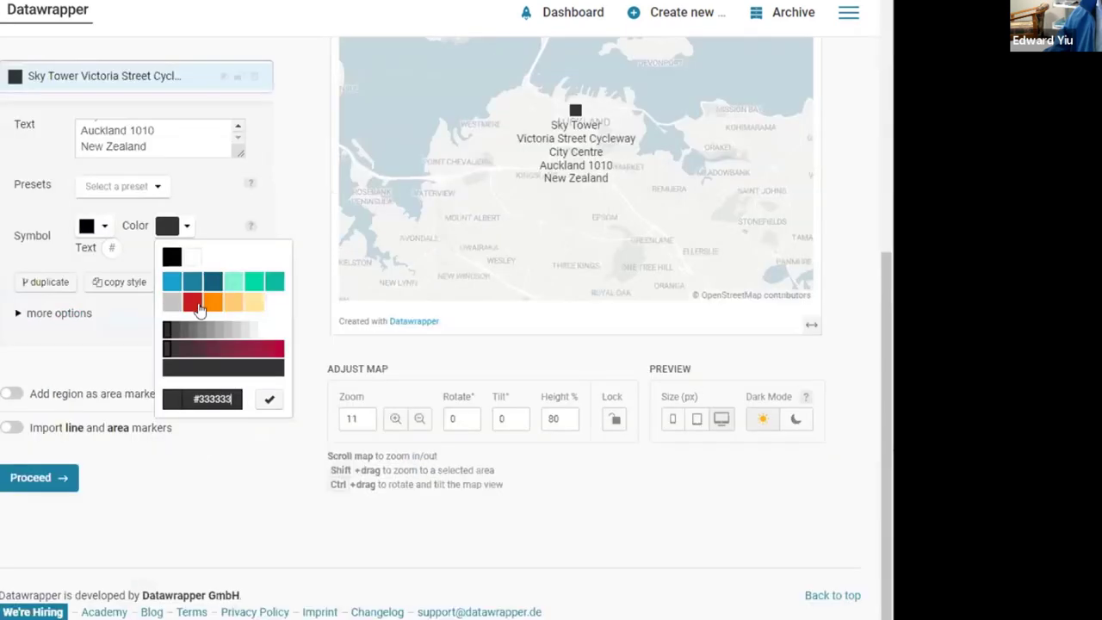
pyautogui.click(191, 302)
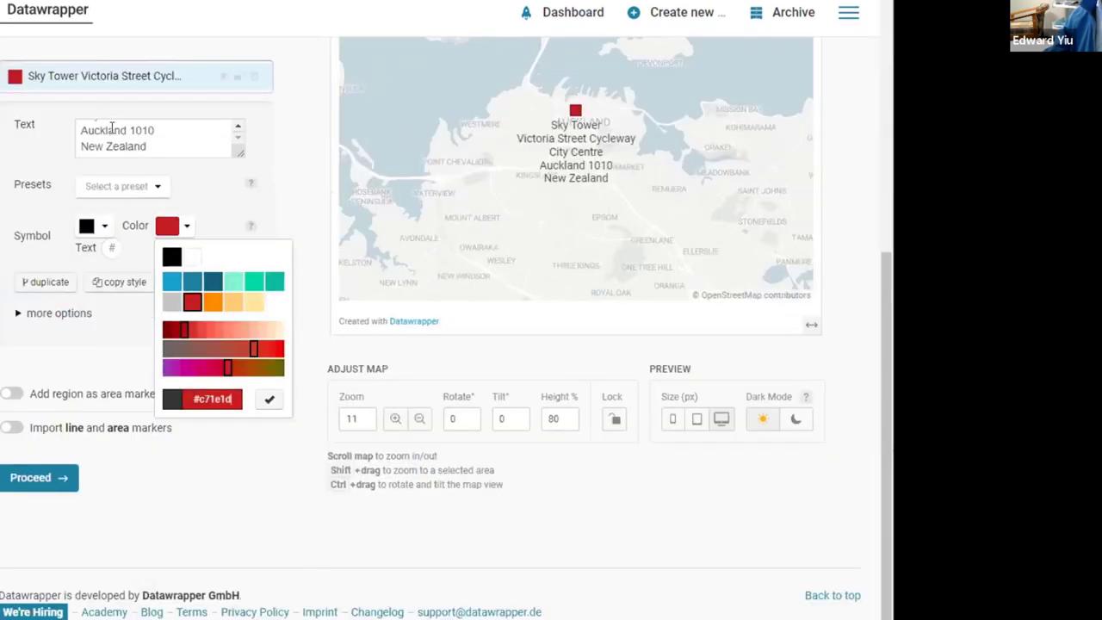
pyautogui.click(177, 129)
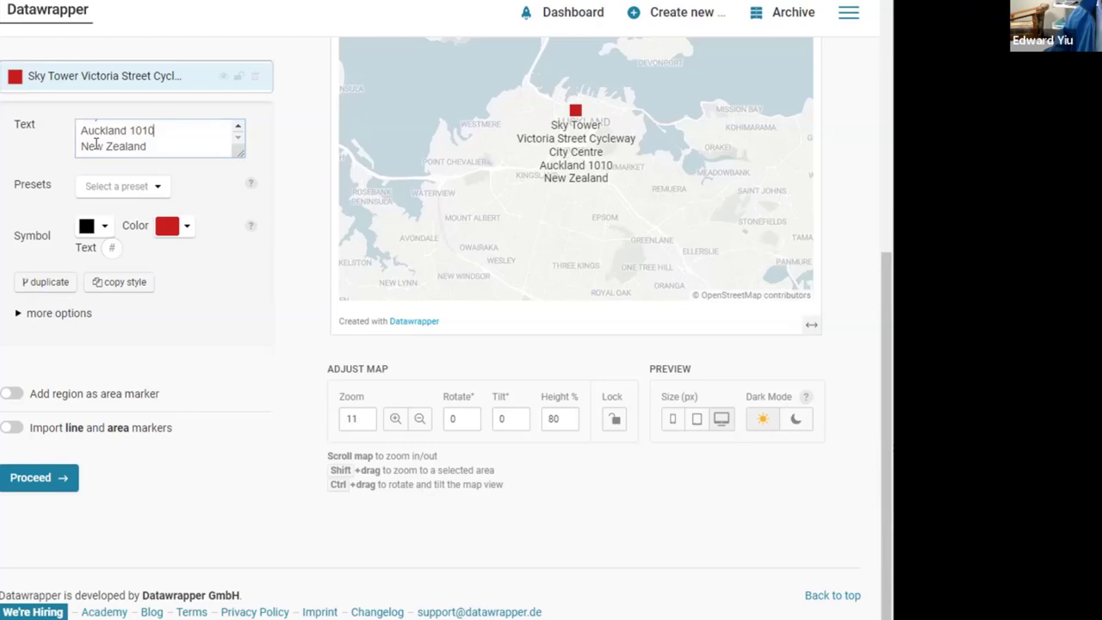
pyautogui.scroll(1, 179, 127)
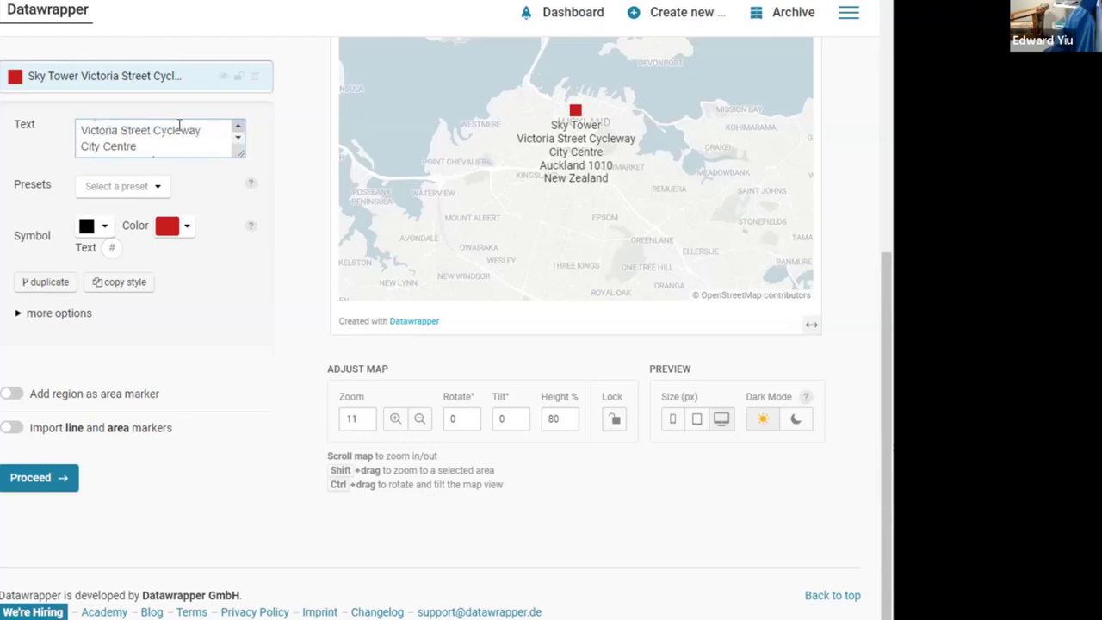
pyautogui.hotkey('ctrl', 'shift', 'End')
pyautogui.press('Delete')
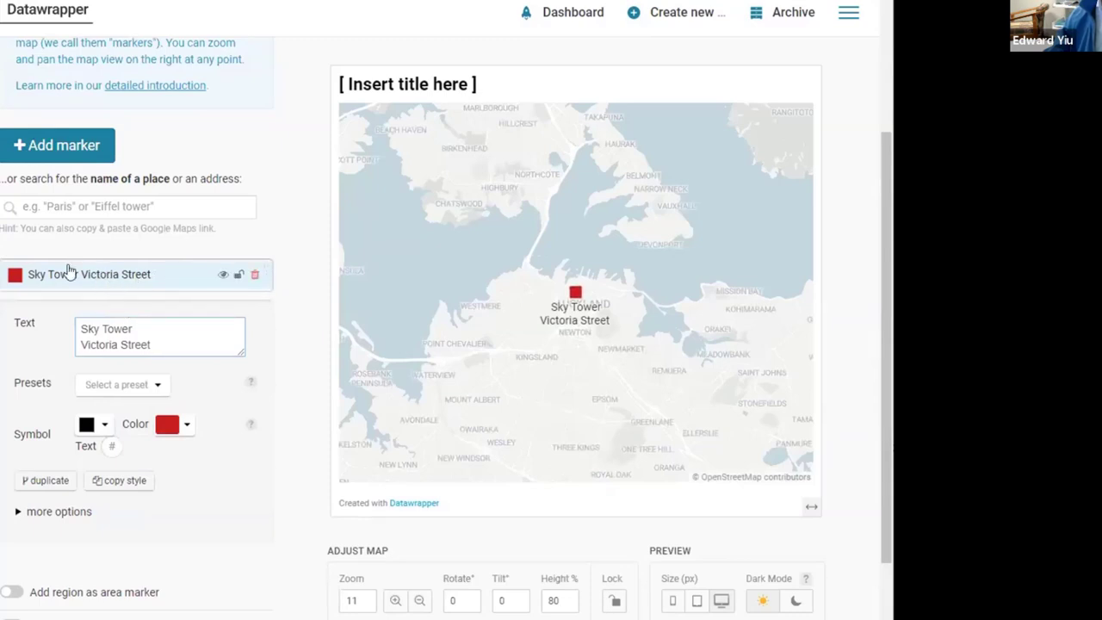
pyautogui.click(43, 206)
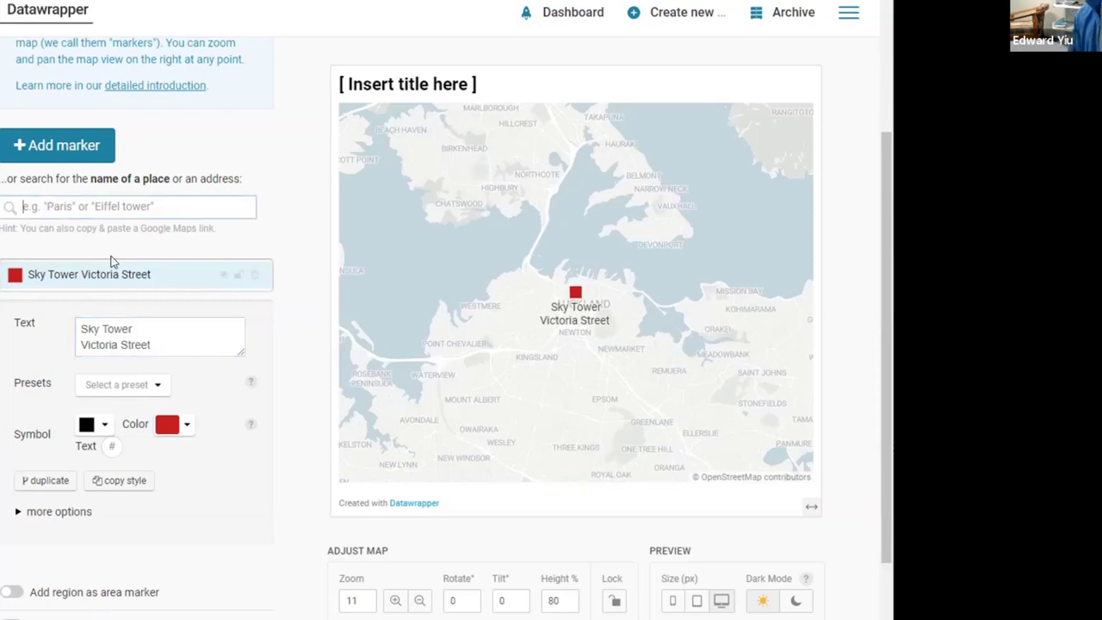
# Step: Search '12 grafton road auckland' and add the 12 Grafton Road, City Centre, Auckland 1053 result
pyautogui.write('12')
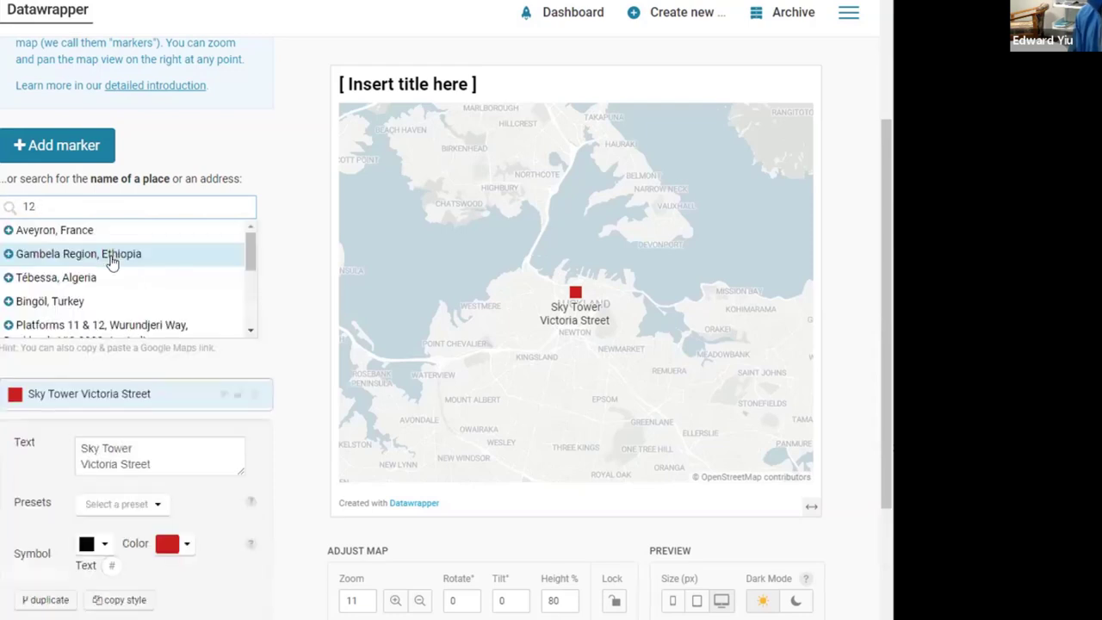
pyautogui.write(' grafton road')
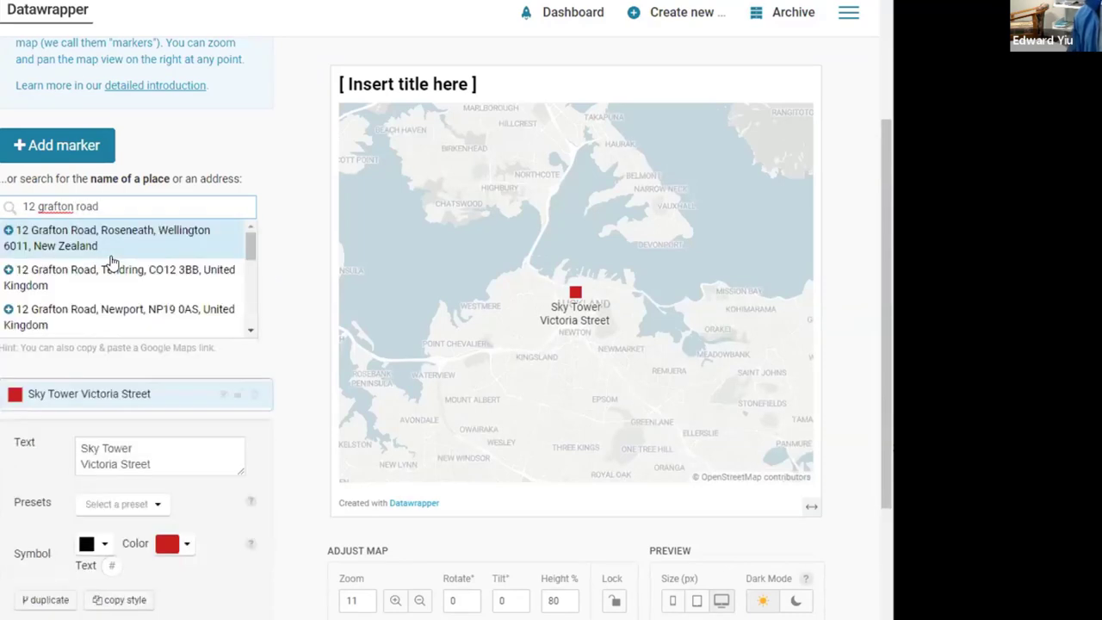
pyautogui.write('auckla')
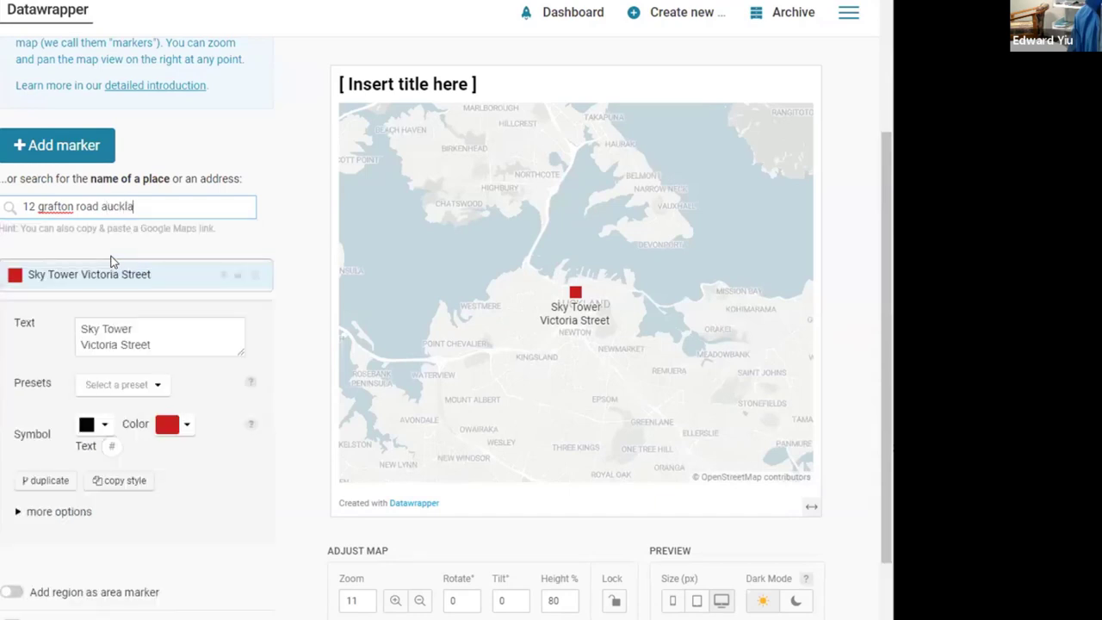
pyautogui.write('nd')
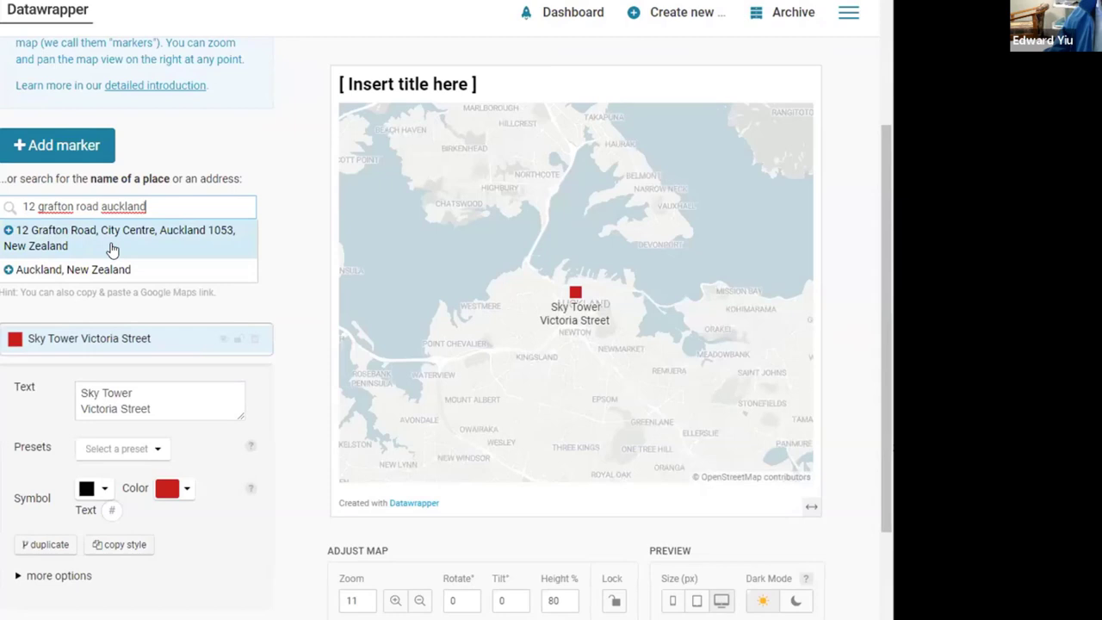
pyautogui.click(112, 250)
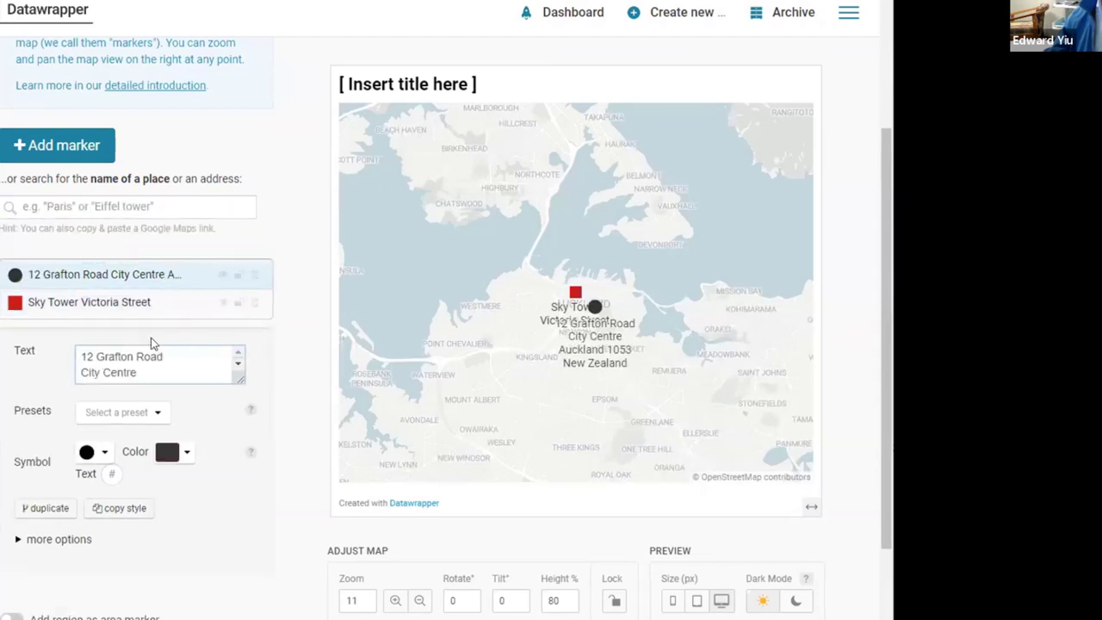
pyautogui.click(240, 369)
pyautogui.moveTo(83, 372); pyautogui.dragTo(193, 456)
pyautogui.press('BackSpace')
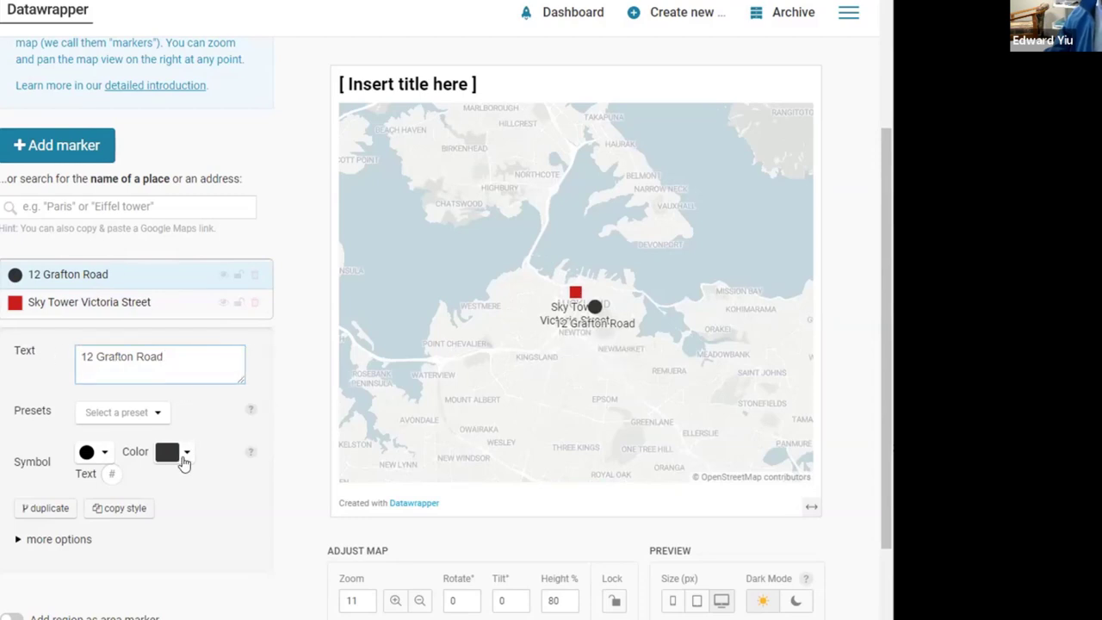
pyautogui.click(183, 462)
pyautogui.click(274, 507)
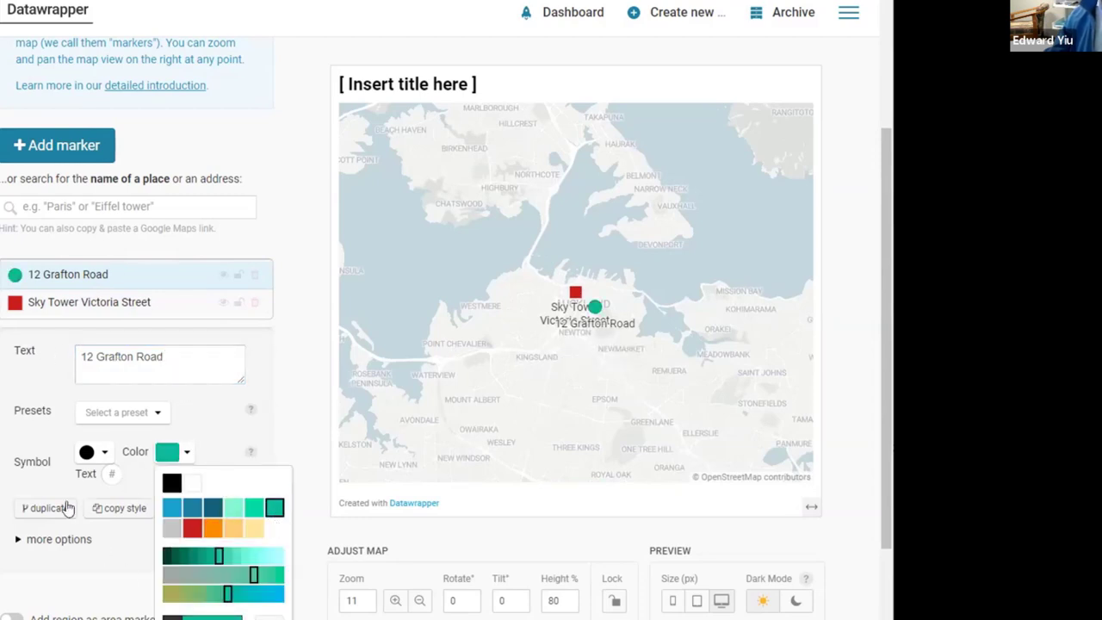
pyautogui.click(68, 542)
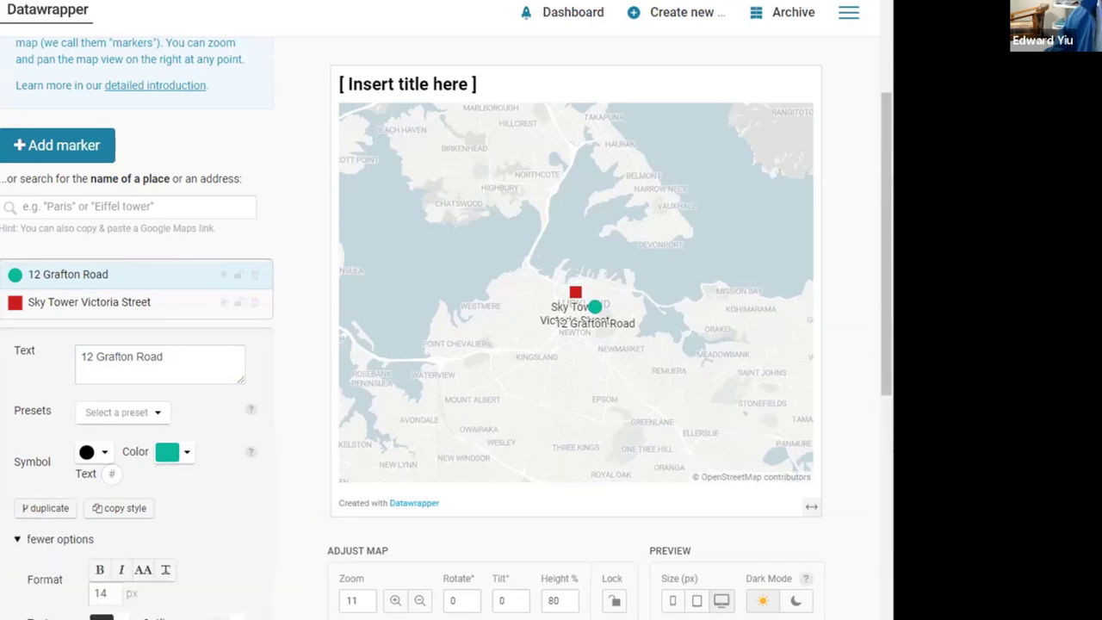
pyautogui.scroll(-5, 119, 402)
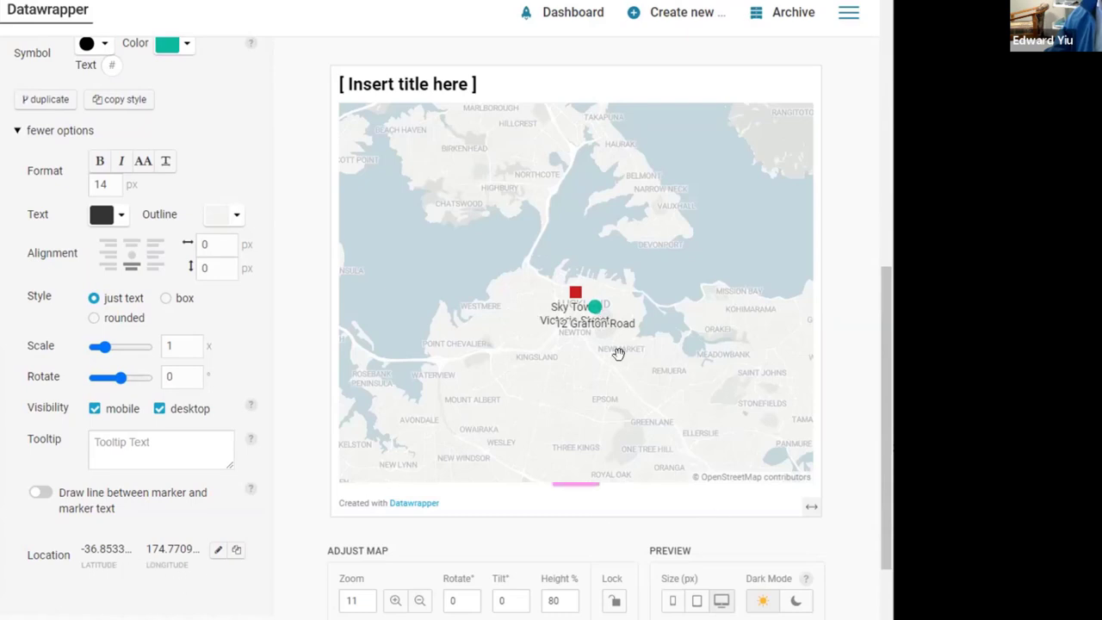
pyautogui.scroll(1, 792, 454)
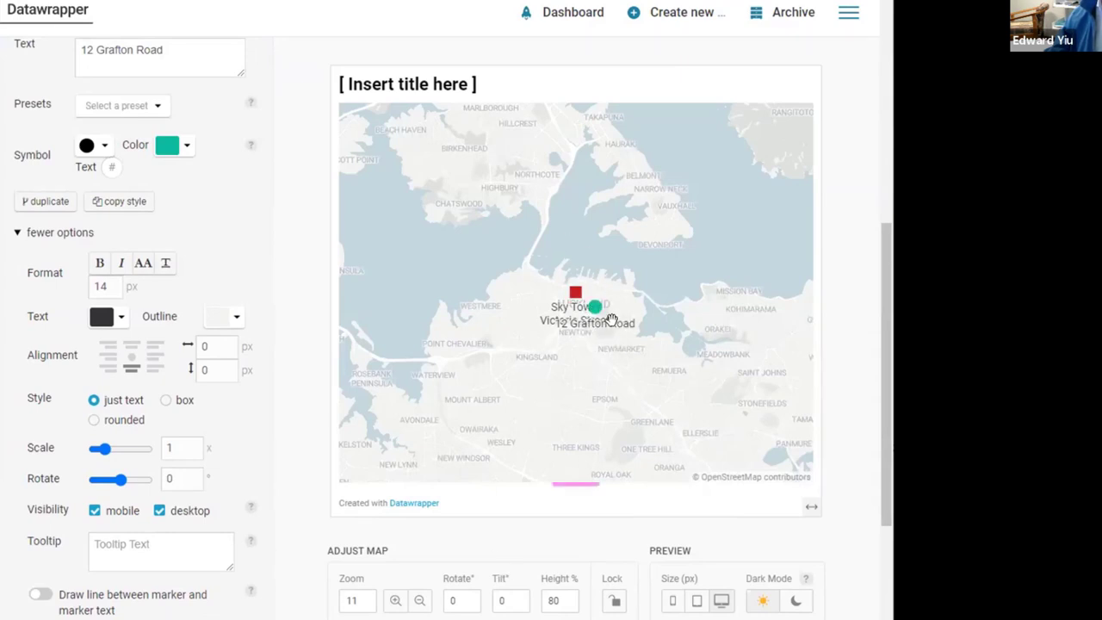
pyautogui.click(395, 600)
pyautogui.click(395, 600)
pyautogui.click(395, 600)
pyautogui.click(395, 600)
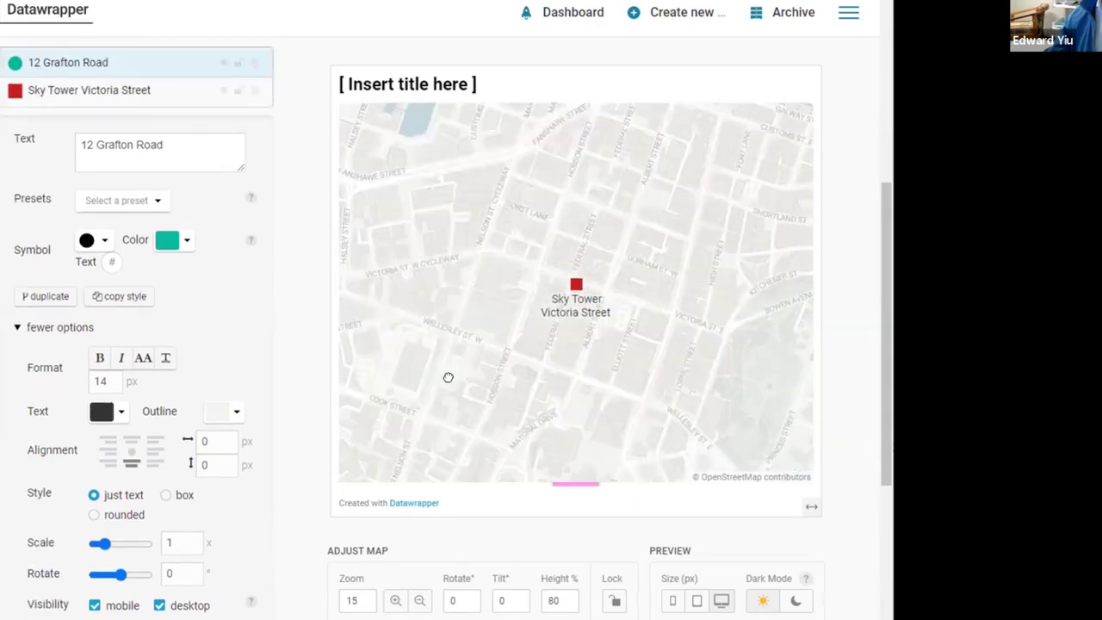
pyautogui.moveTo(448, 376); pyautogui.dragTo(325, 280)
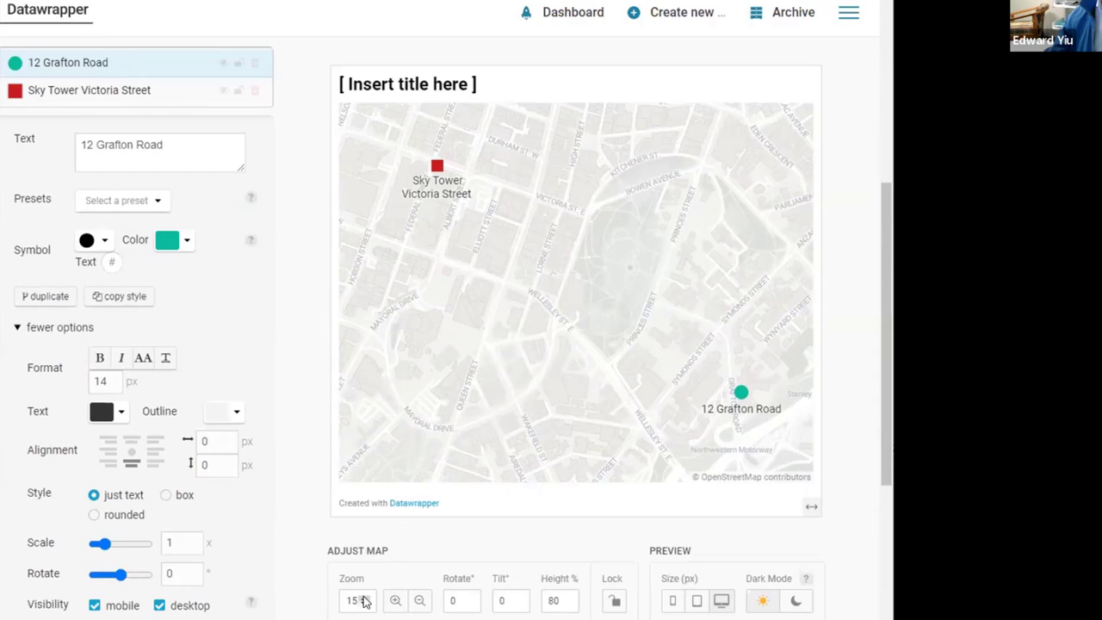
pyautogui.click(363, 600)
pyautogui.click(363, 600)
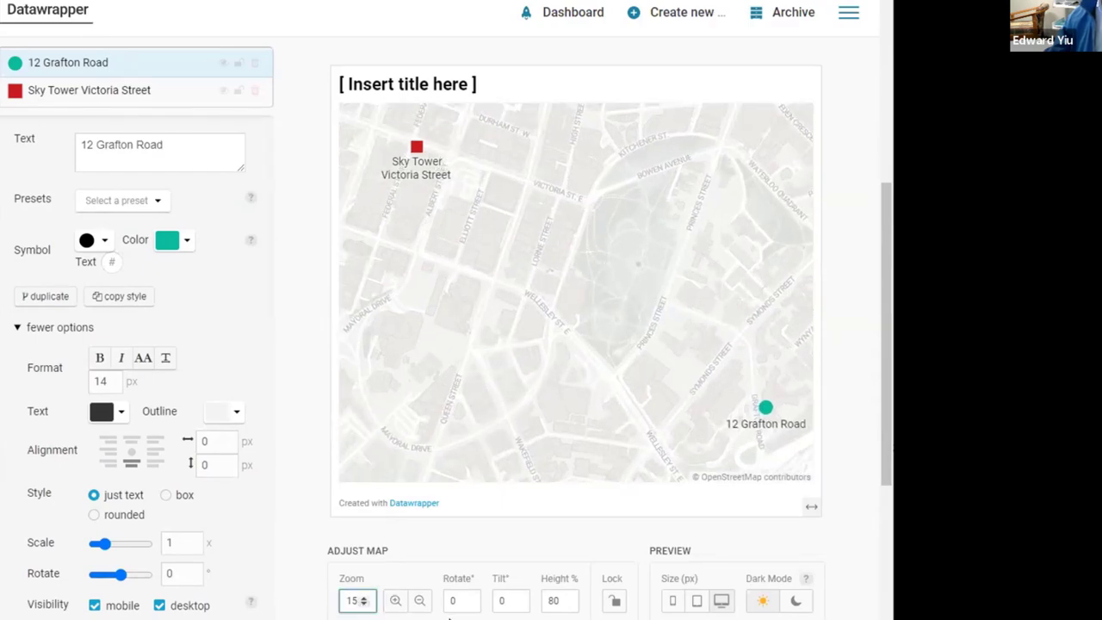
pyautogui.scroll(-3, 448, 617)
pyautogui.scroll(10, 448, 603)
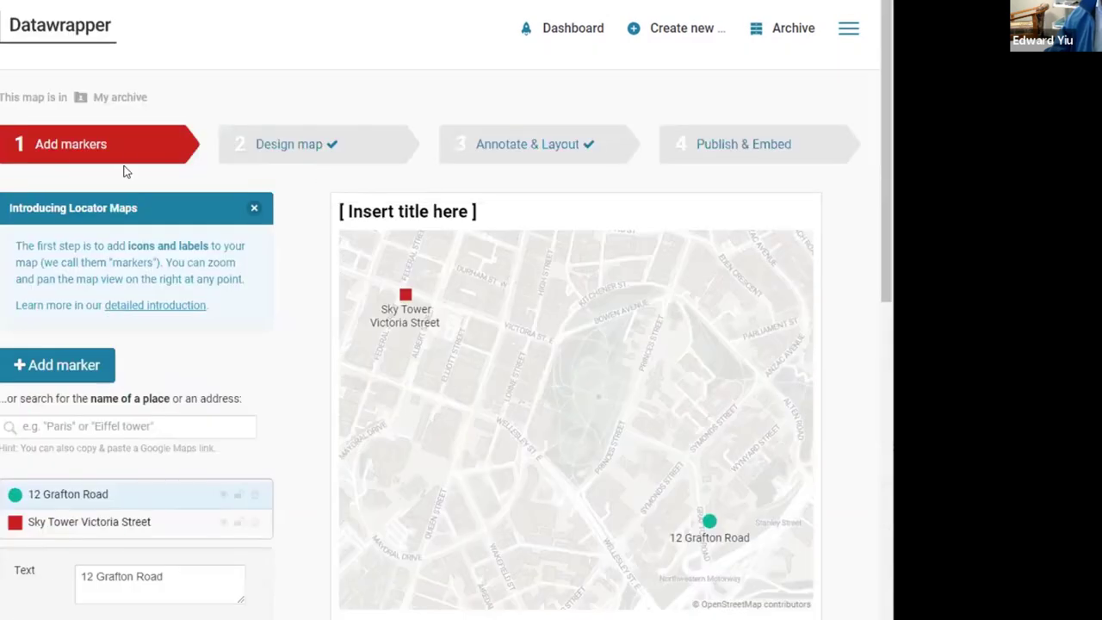
# Step: In the Design map step, apply the EARTH style and enable 3D Buildings
pyautogui.click(307, 152)
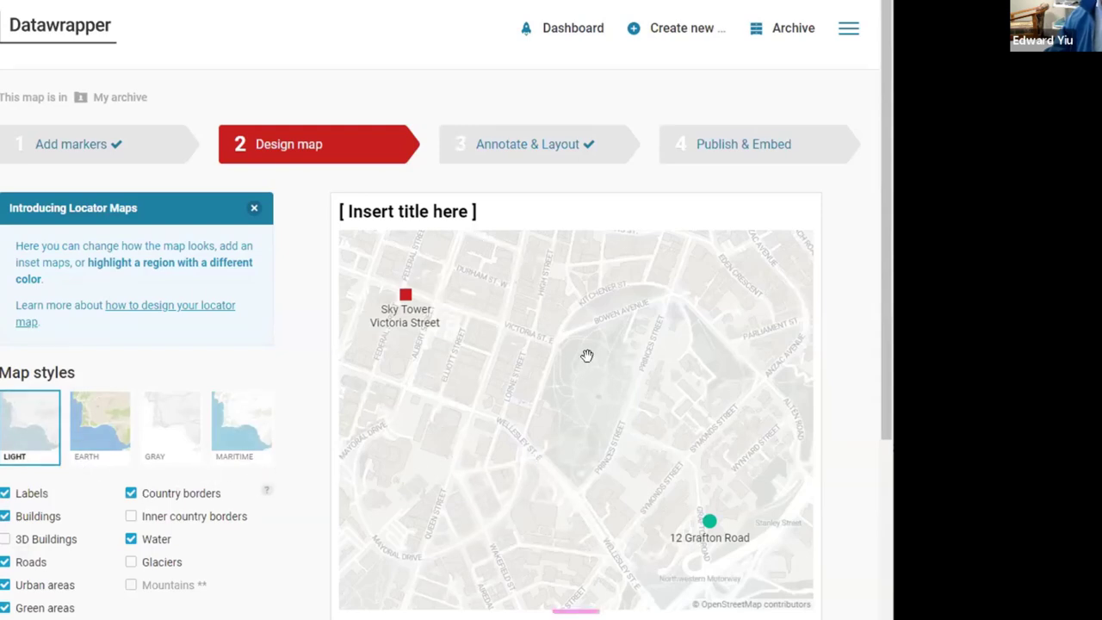
pyautogui.click(102, 438)
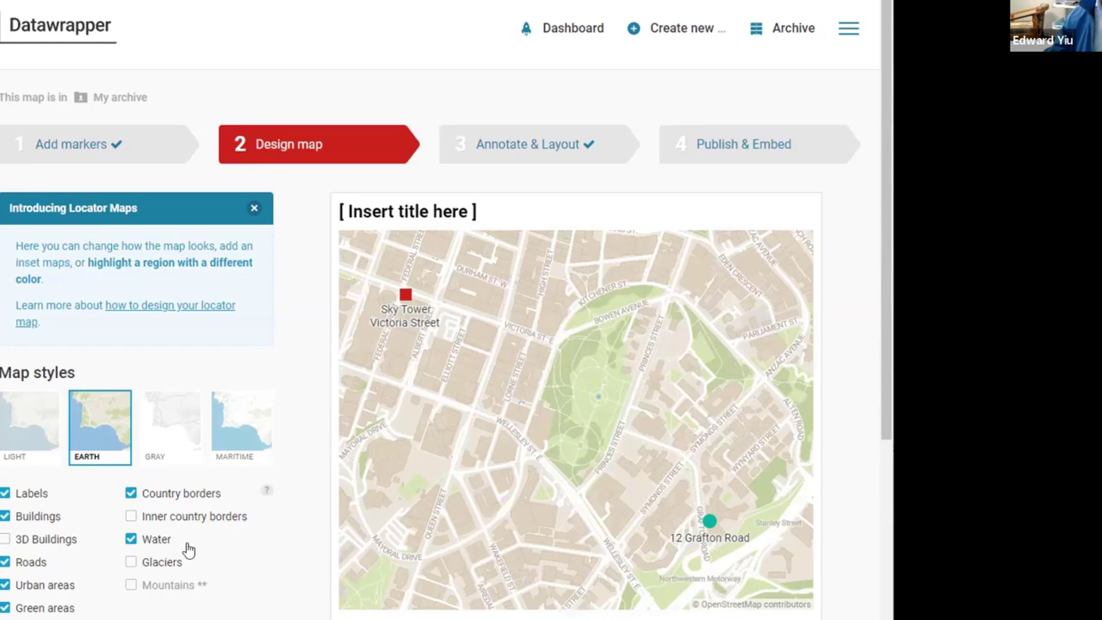
pyautogui.click(5, 539)
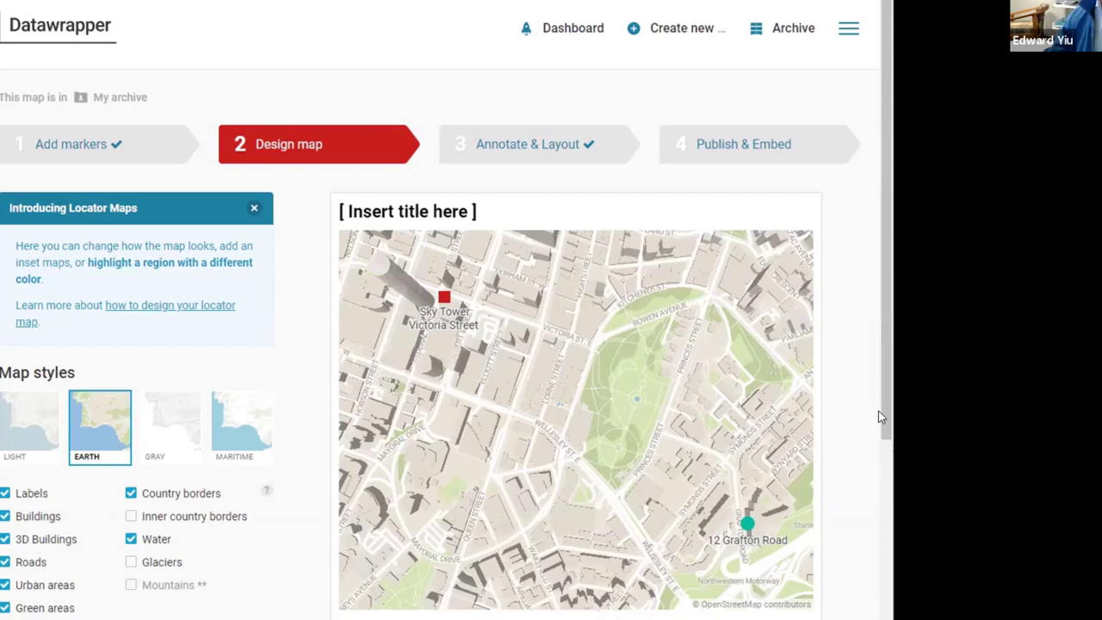
pyautogui.moveTo(882, 423); pyautogui.dragTo(887, 522)
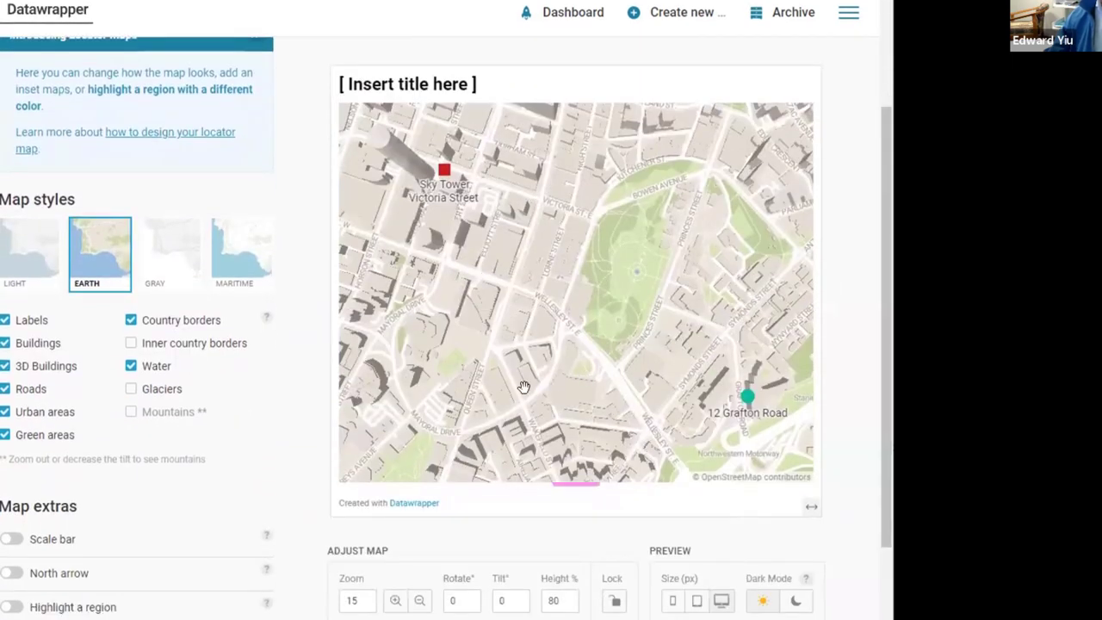
# Step: Set the map tilt to 60° and reframe the 3D view of central Auckland
pyautogui.click(512, 600)
pyautogui.write('40')
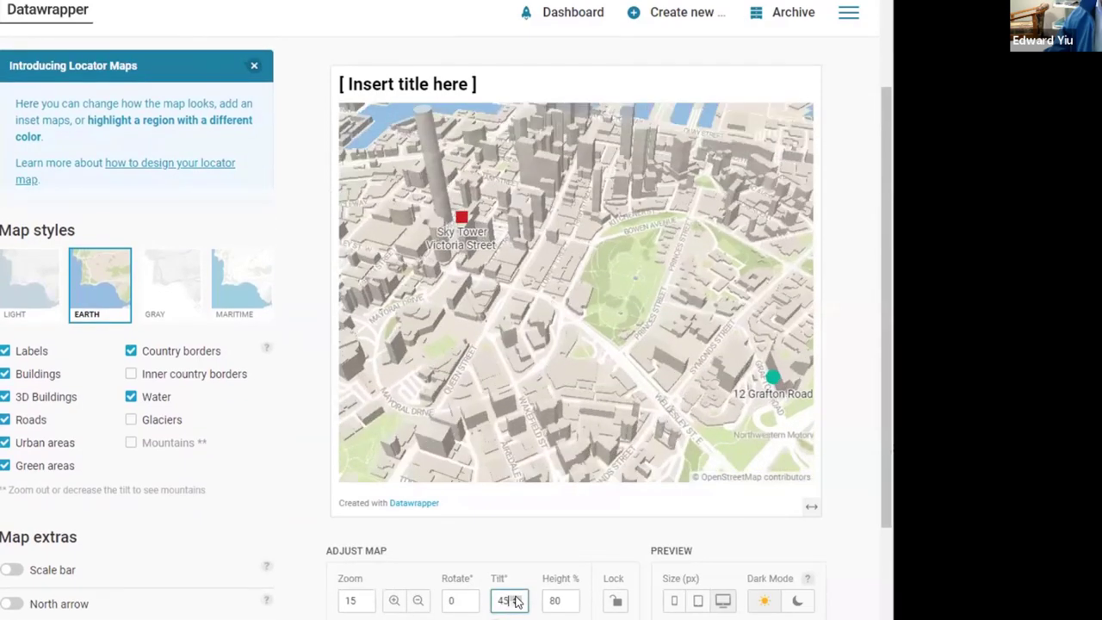
pyautogui.click(516, 597)
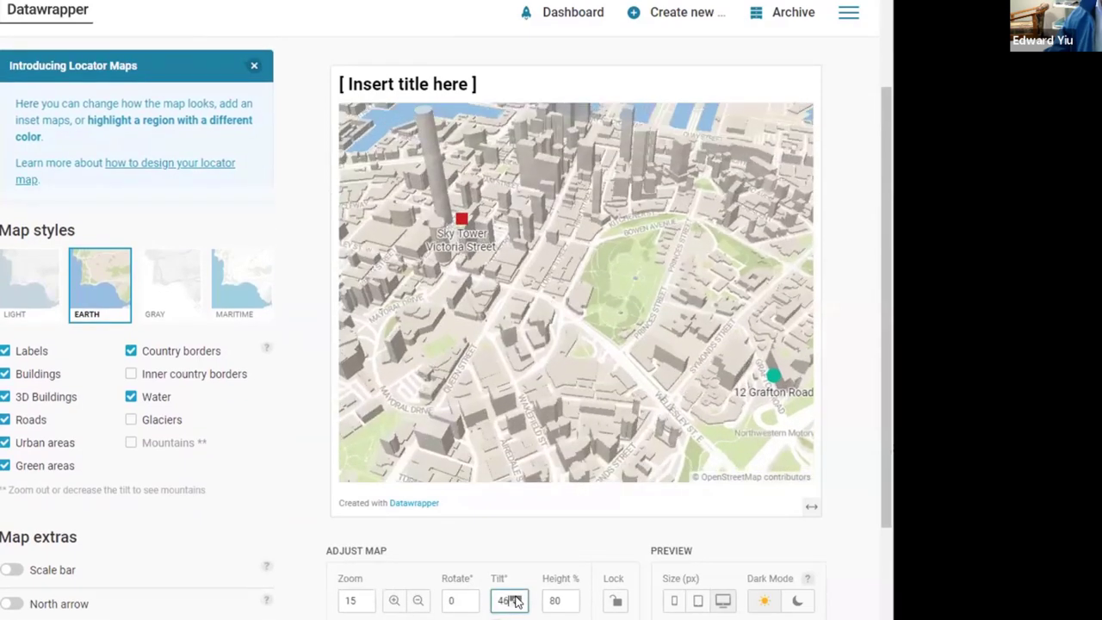
pyautogui.click(515, 596)
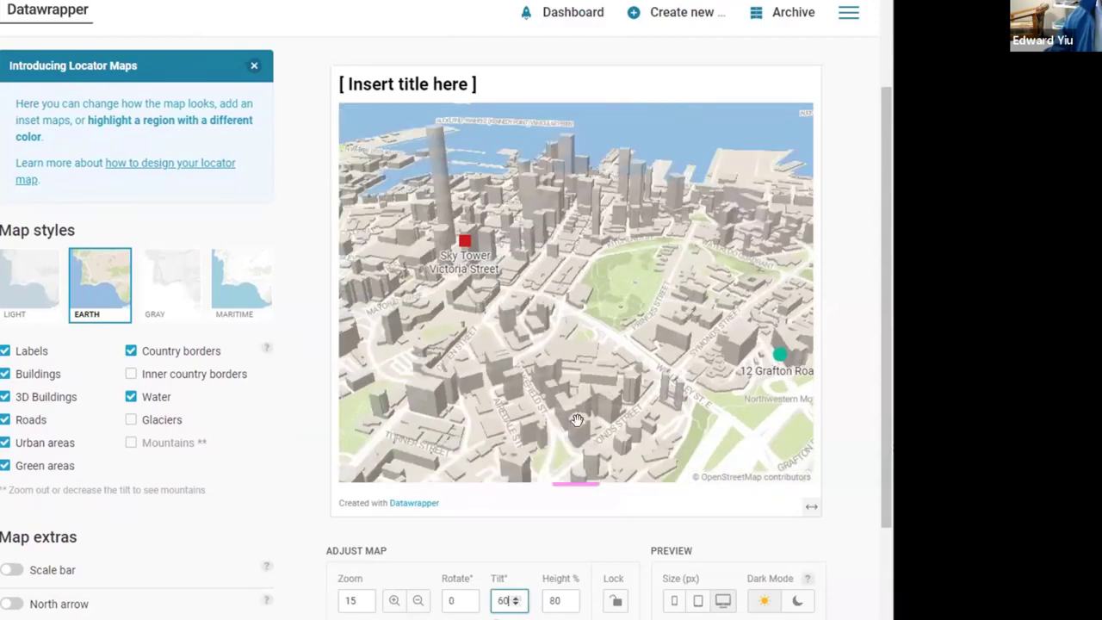
pyautogui.moveTo(567, 424); pyautogui.dragTo(555, 425)
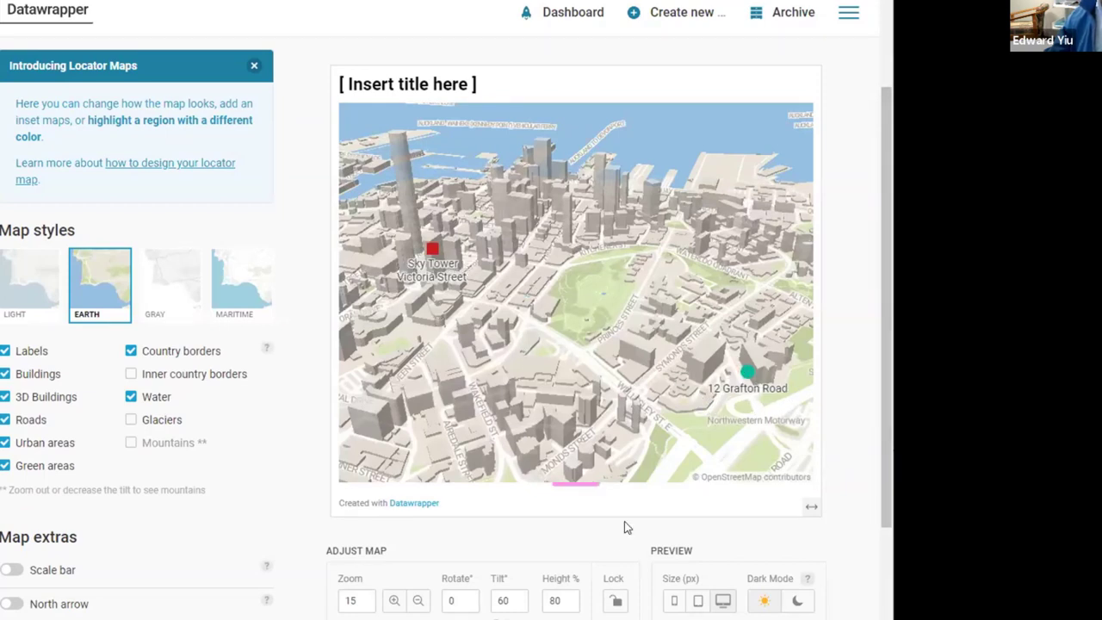
# Step: Set Rotate to 20° and switch on a 100 m scale bar in kilometres
pyautogui.click(465, 597)
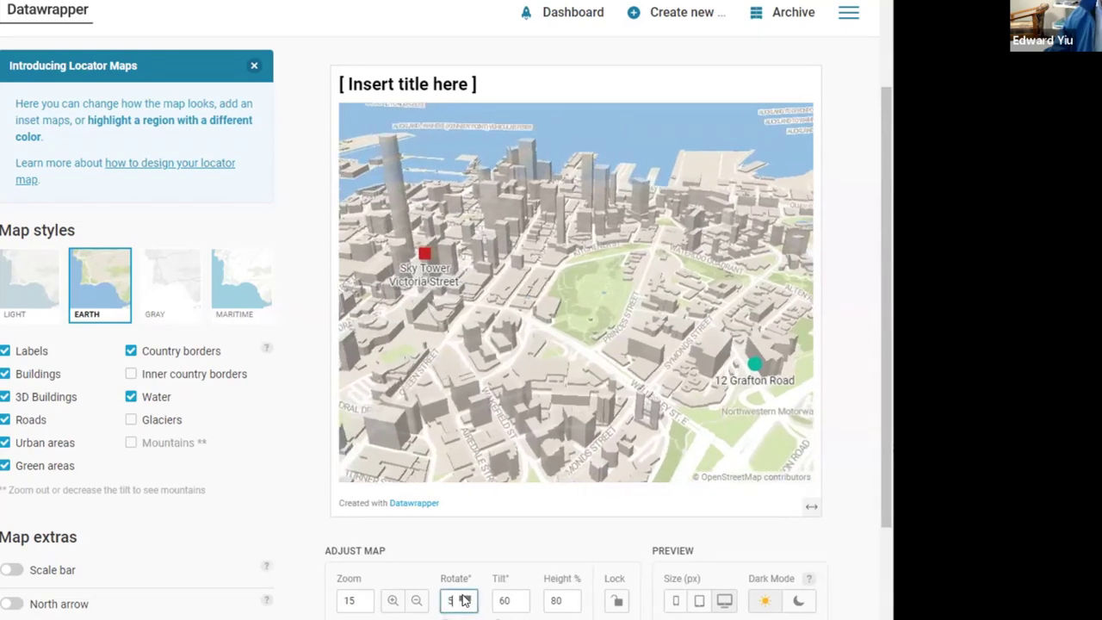
pyautogui.scroll(6, 463, 599)
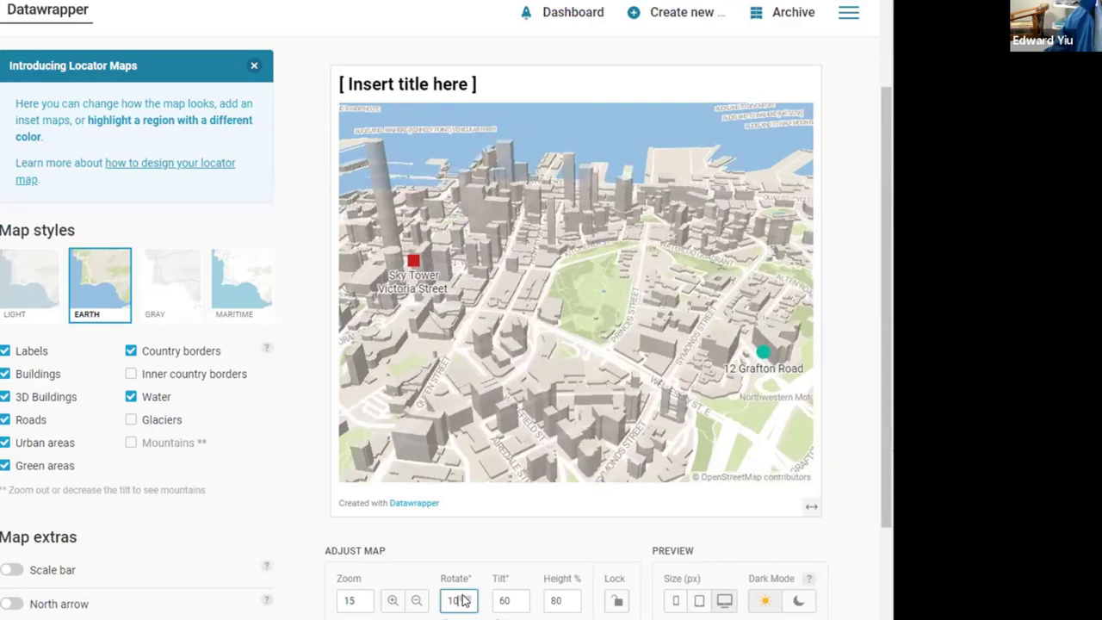
pyautogui.scroll(7, 463, 600)
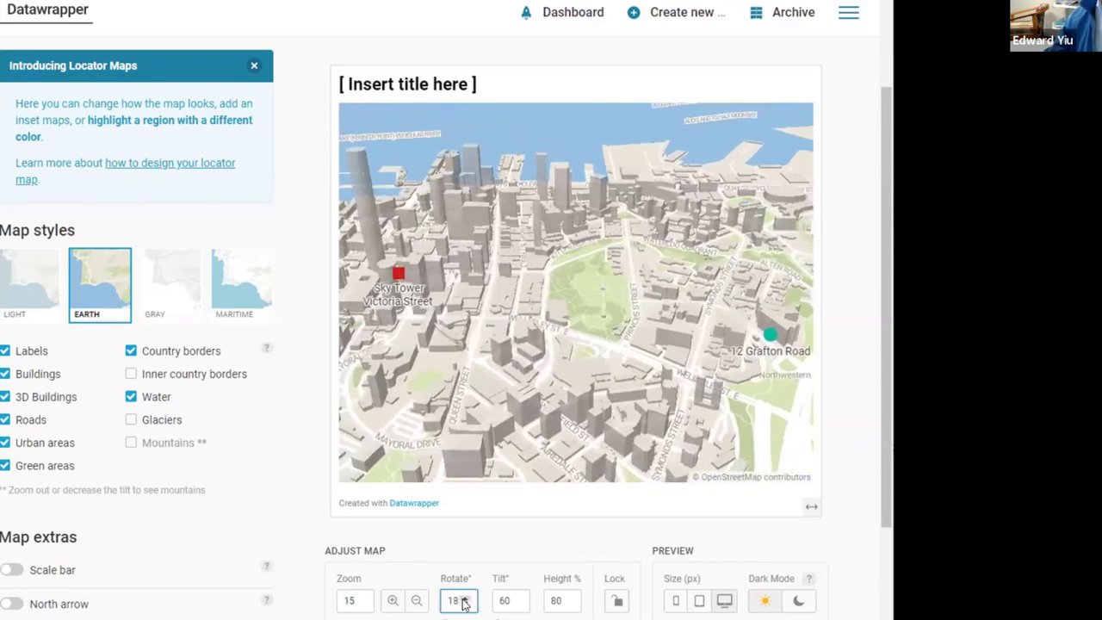
pyautogui.scroll(2, 463, 600)
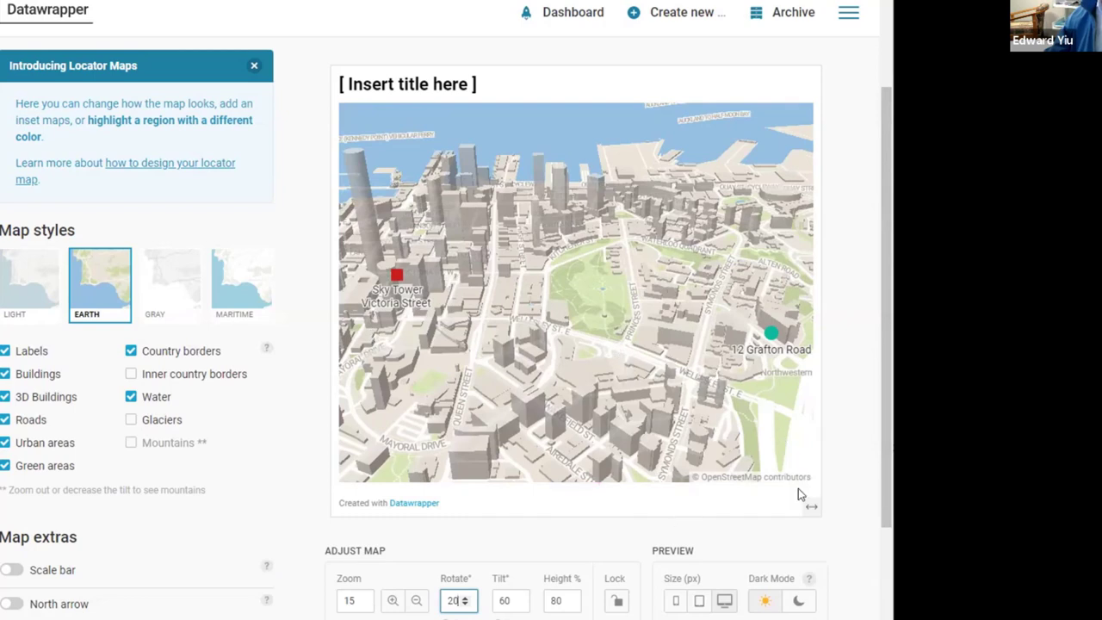
pyautogui.click(12, 570)
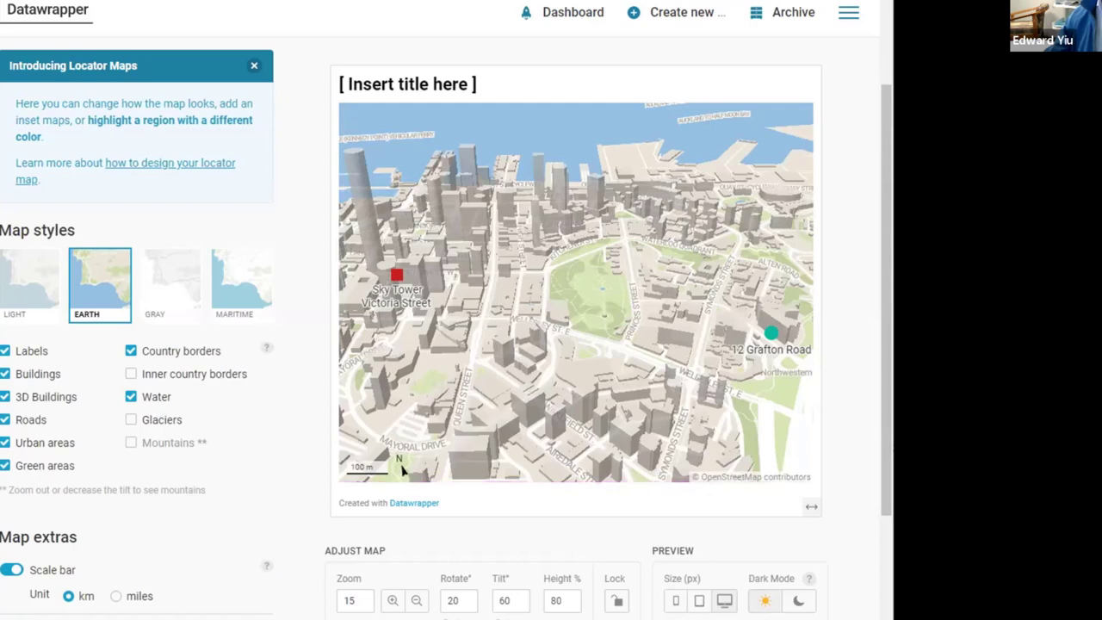
# Step: Enable the north arrow and a 165 px globe inset map at the bottom right
pyautogui.scroll(-2, 889, 486)
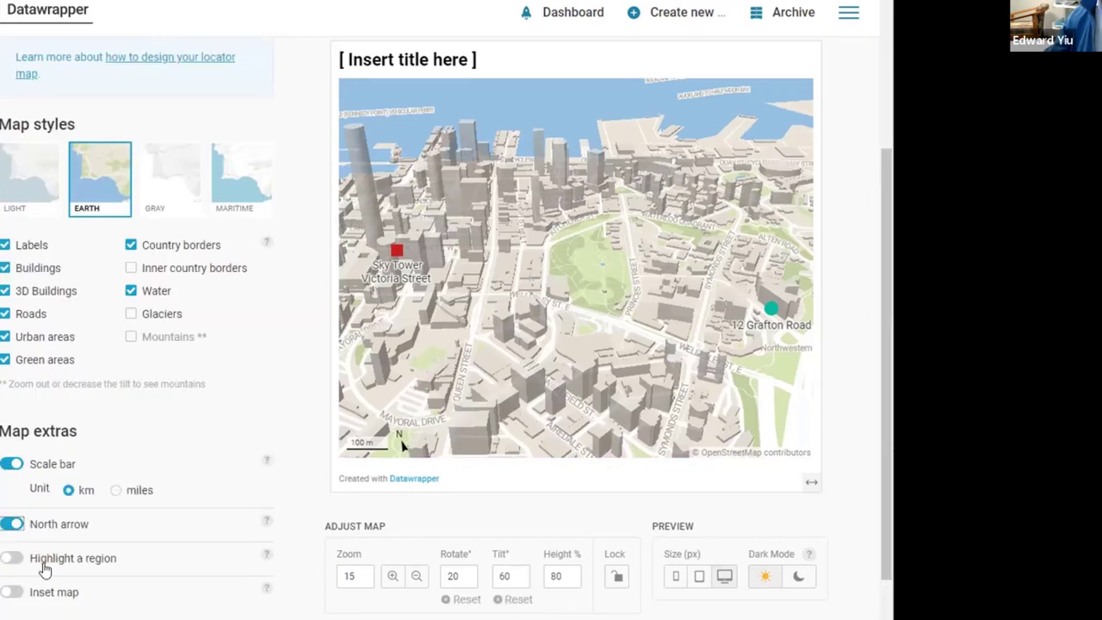
pyautogui.click(28, 594)
pyautogui.scroll(2, 728, 411)
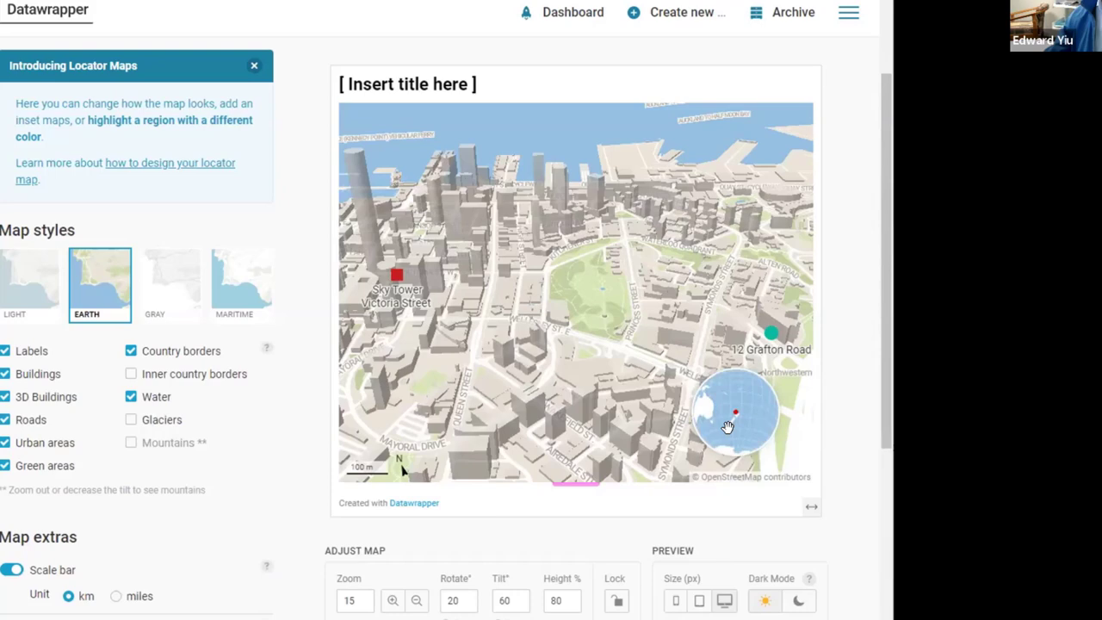
pyautogui.scroll(-4, 736, 428)
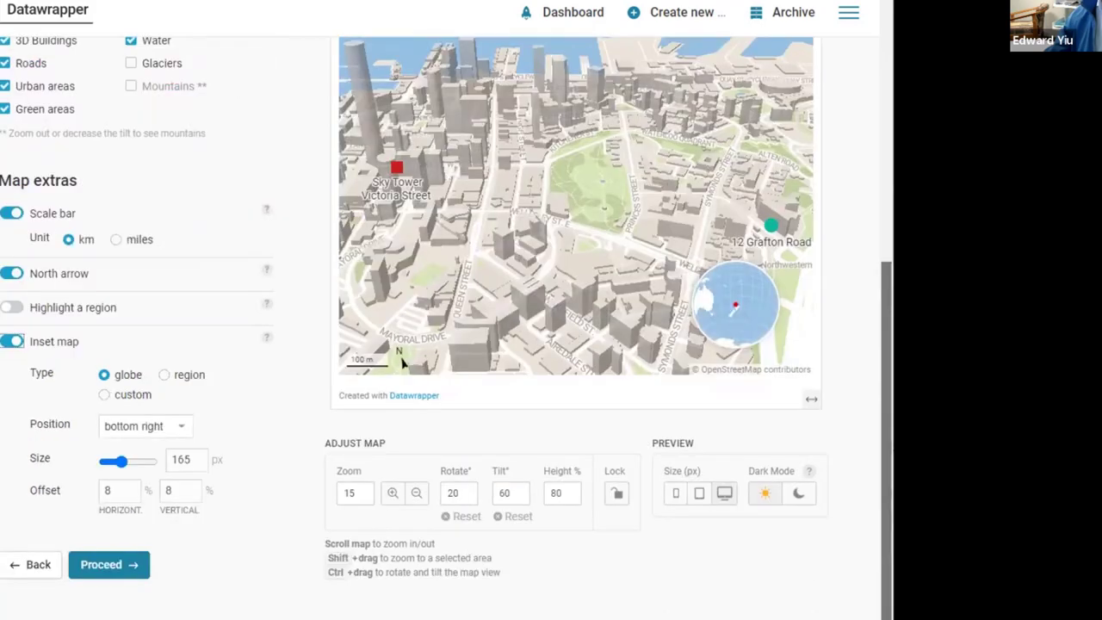
pyautogui.scroll(2, 416, 198)
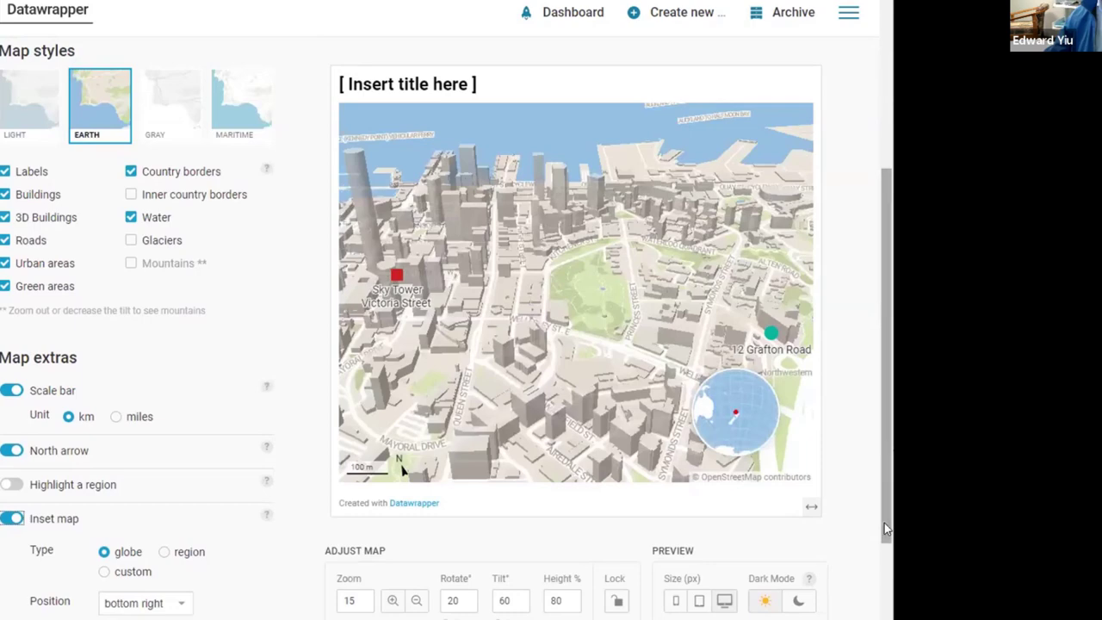
pyautogui.scroll(2, 540, 152)
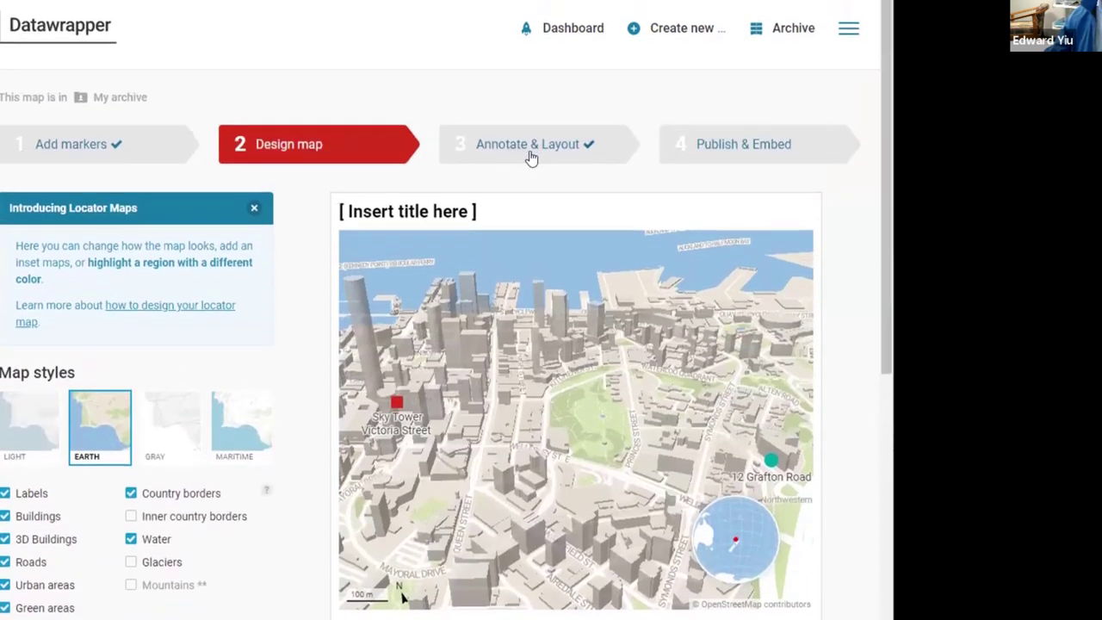
# Step: Title the map 'Location Map of University of Auckland Business School (UABS)'
pyautogui.click(533, 158)
pyautogui.tripleClick(102, 409)
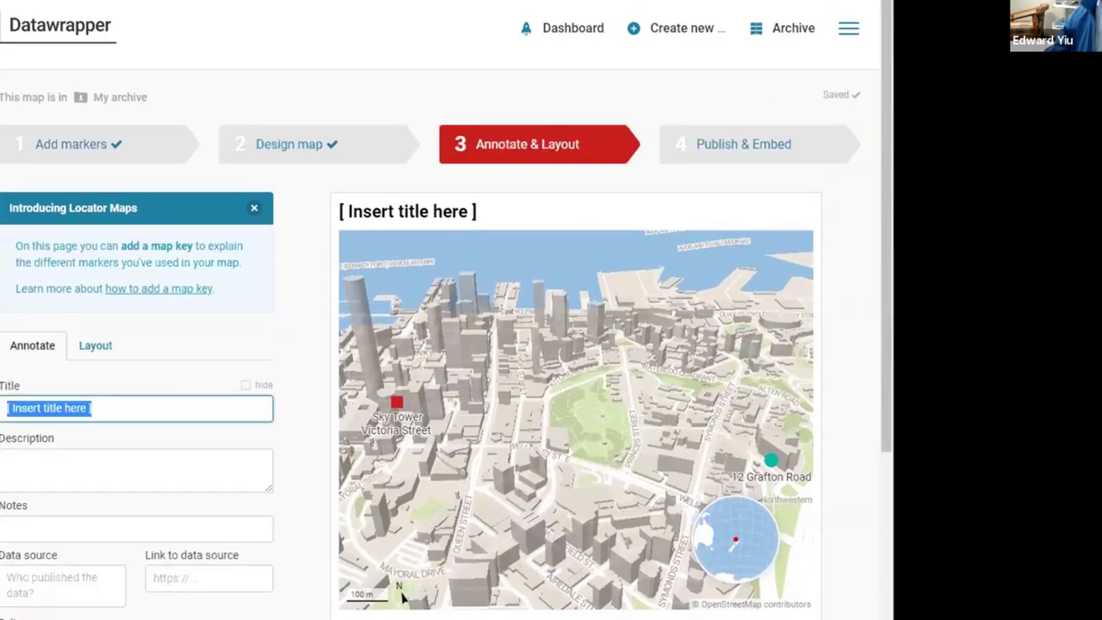
pyautogui.write('Location ')
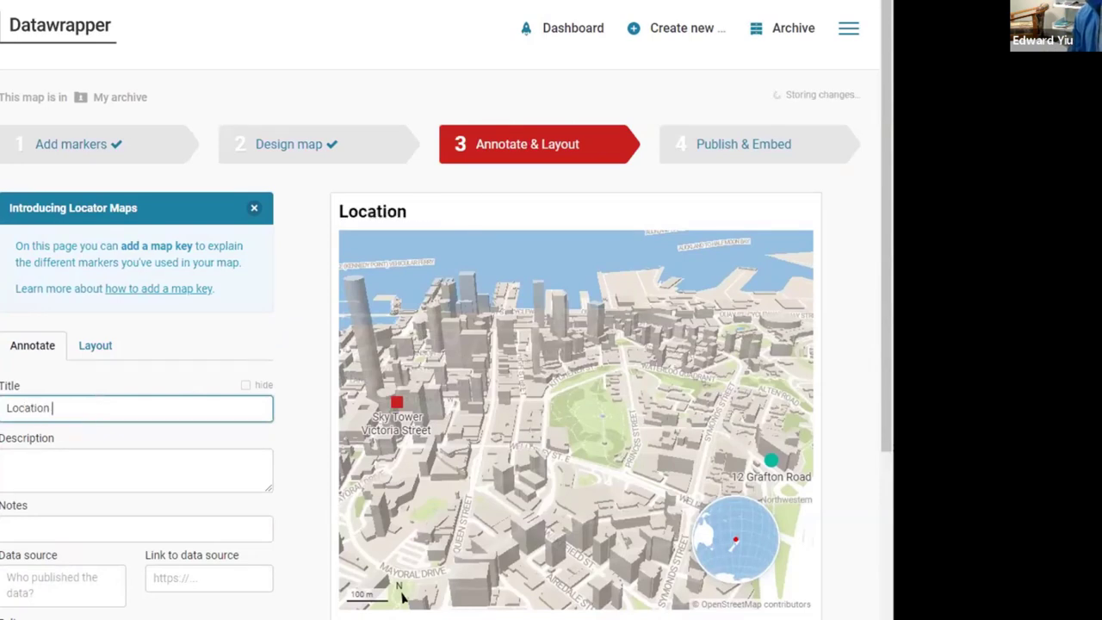
pyautogui.write('Map of')
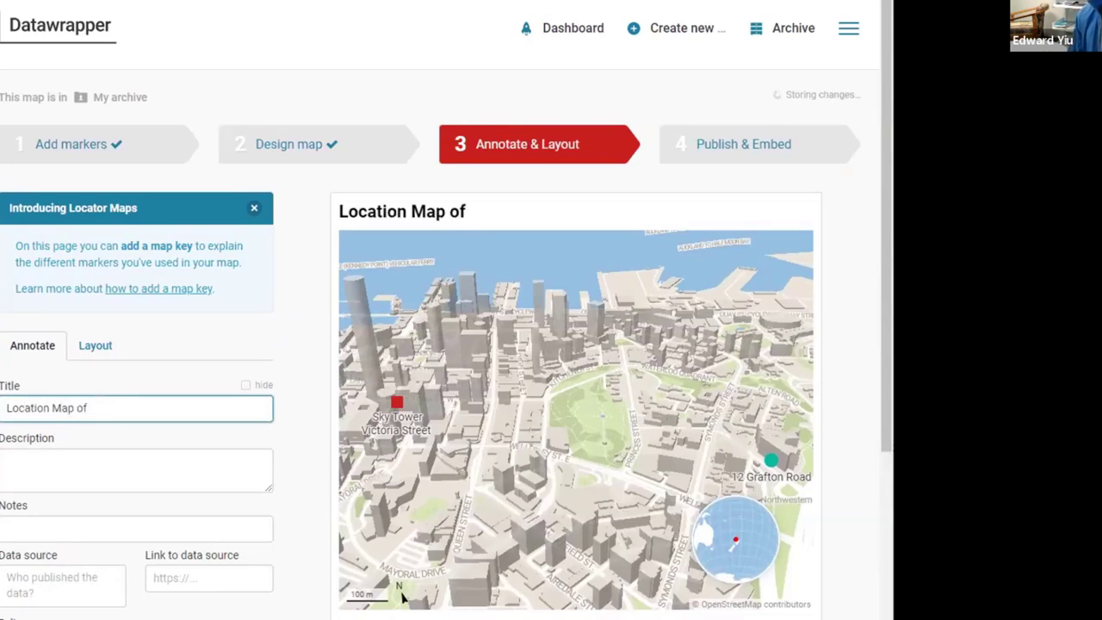
pyautogui.write(' University of')
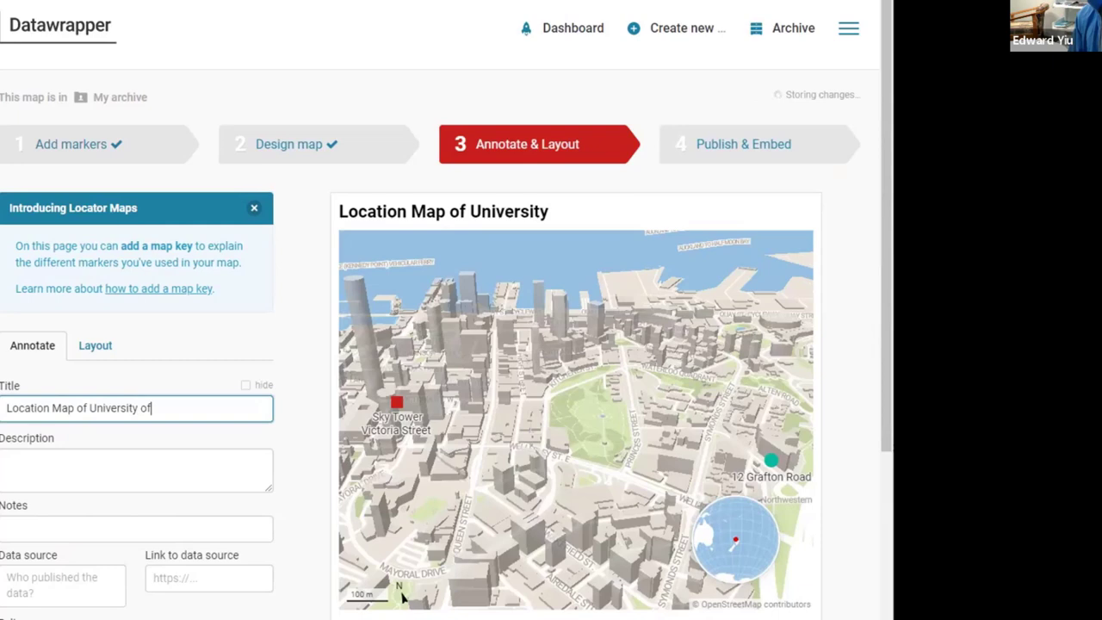
pyautogui.write(' Auck')
pyautogui.press('BackSpace')
pyautogui.write('ck')
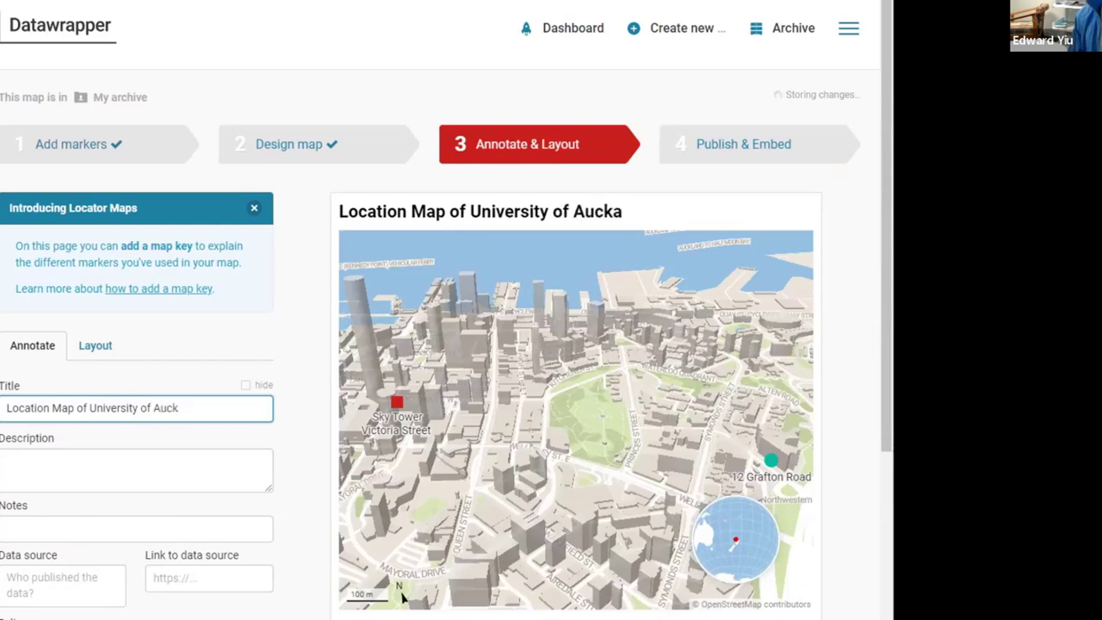
pyautogui.write('alland Businen')
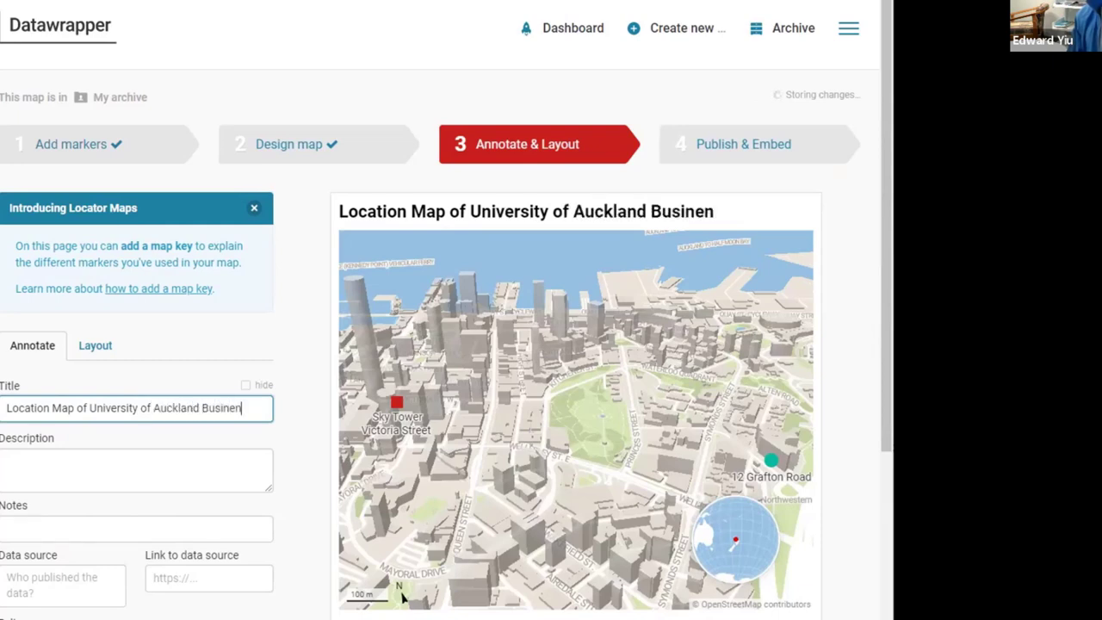
pyautogui.press('BackSpace')
pyautogui.press('BackSpace')
pyautogui.write('ess Sch')
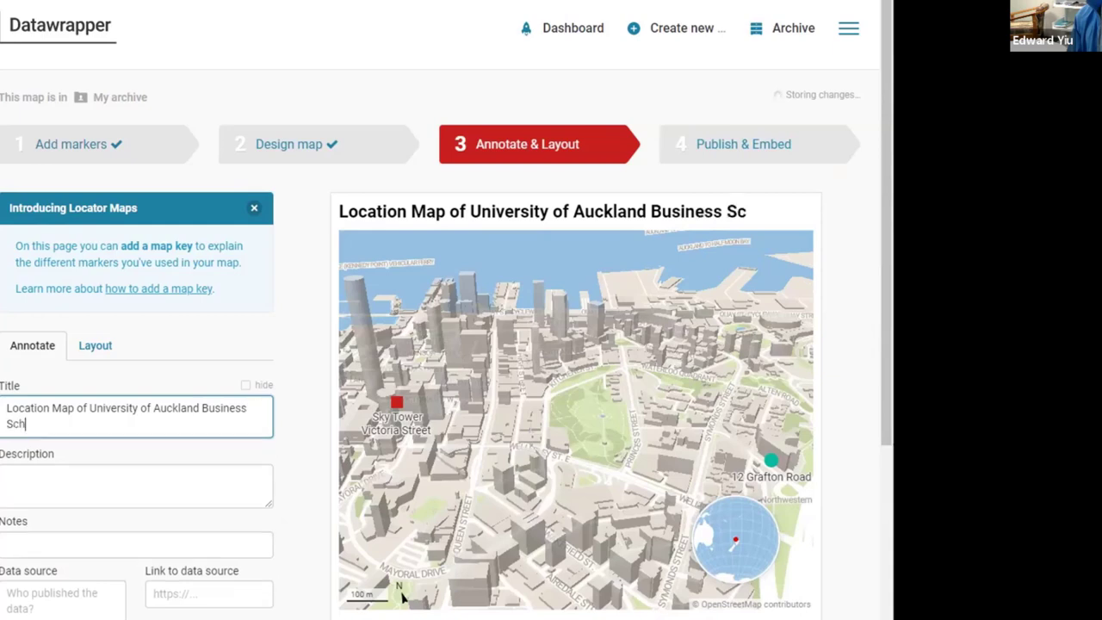
pyautogui.write('ool (UABS)')
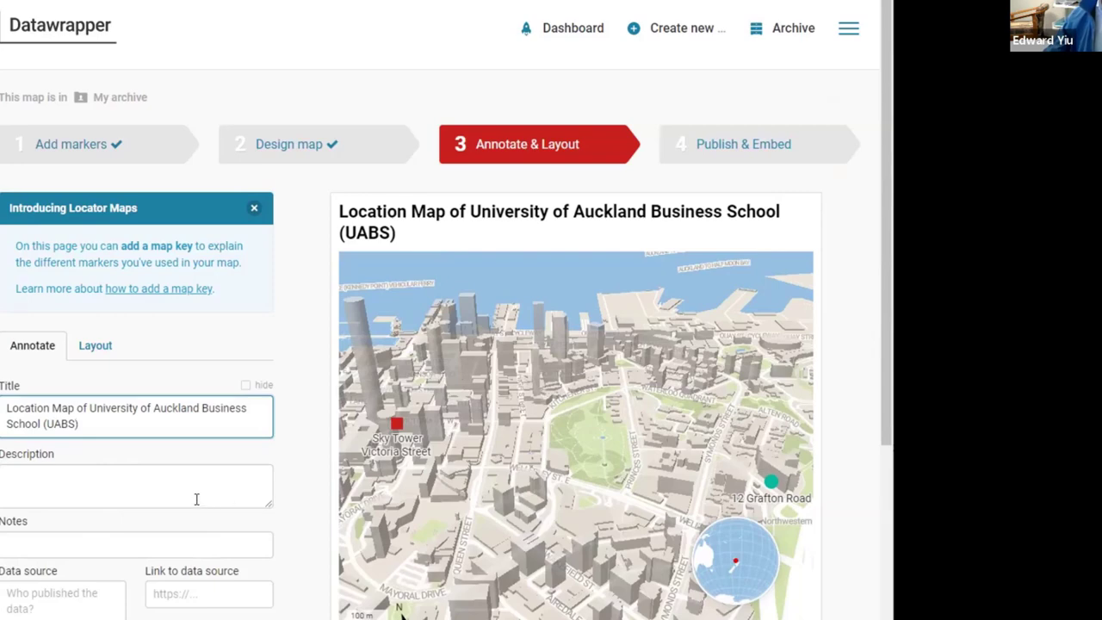
# Step: Enter '12 Grafton Road, Auckland, New Zealand' as the map's description
pyautogui.click(125, 488)
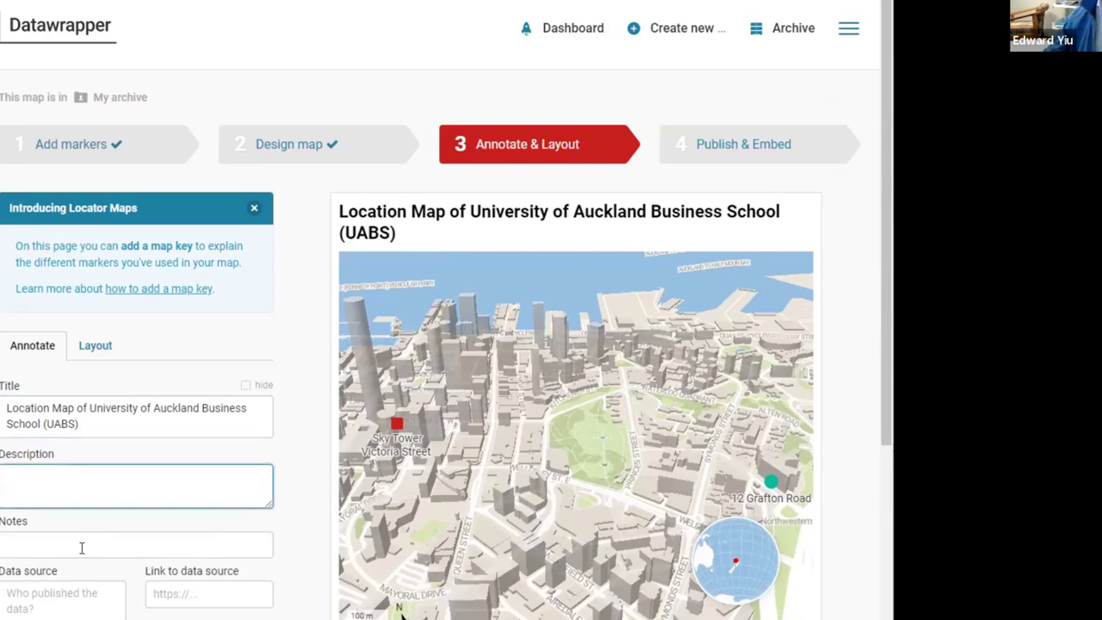
pyautogui.click(82, 545)
pyautogui.press('Tab')
pyautogui.press('Tab')
pyautogui.press('Tab')
pyautogui.press('Tab')
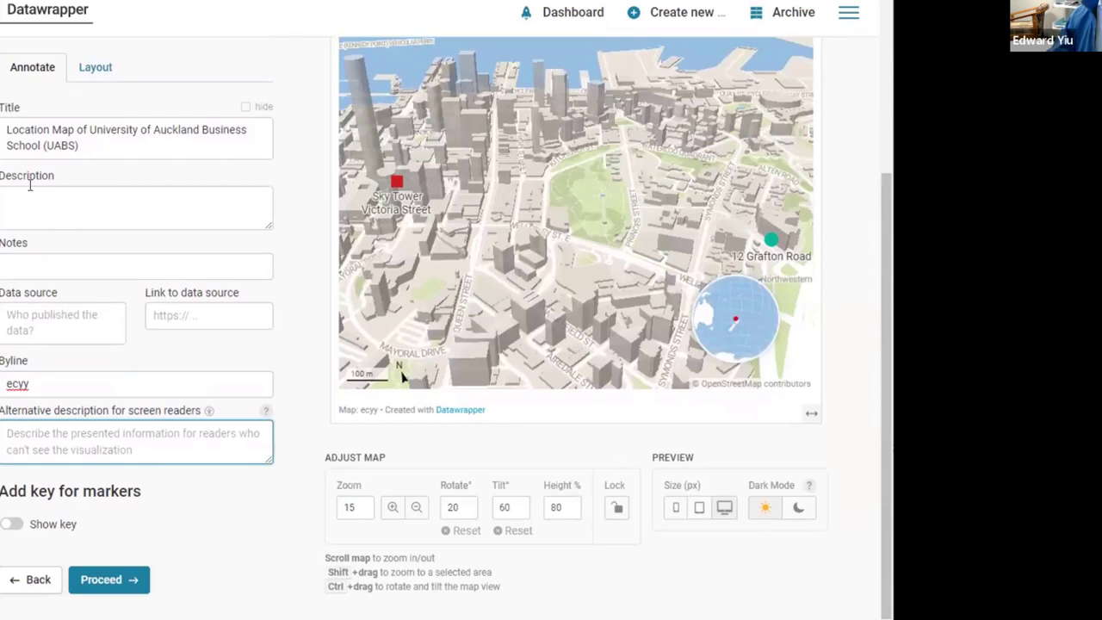
pyautogui.click(43, 191)
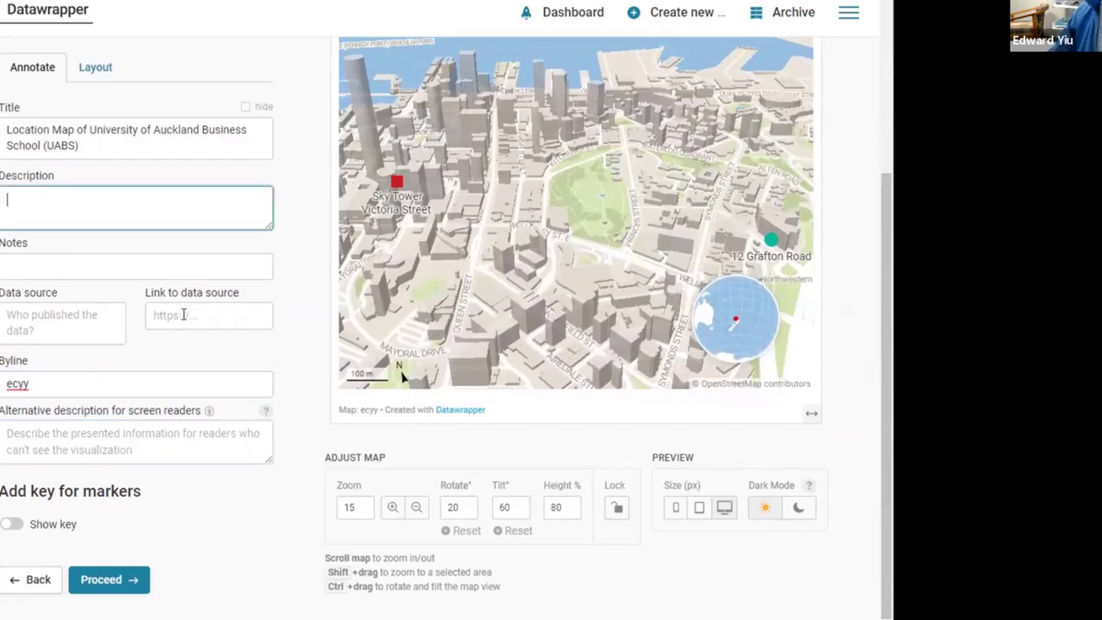
pyautogui.write('12')
pyautogui.scroll(1, 183, 321)
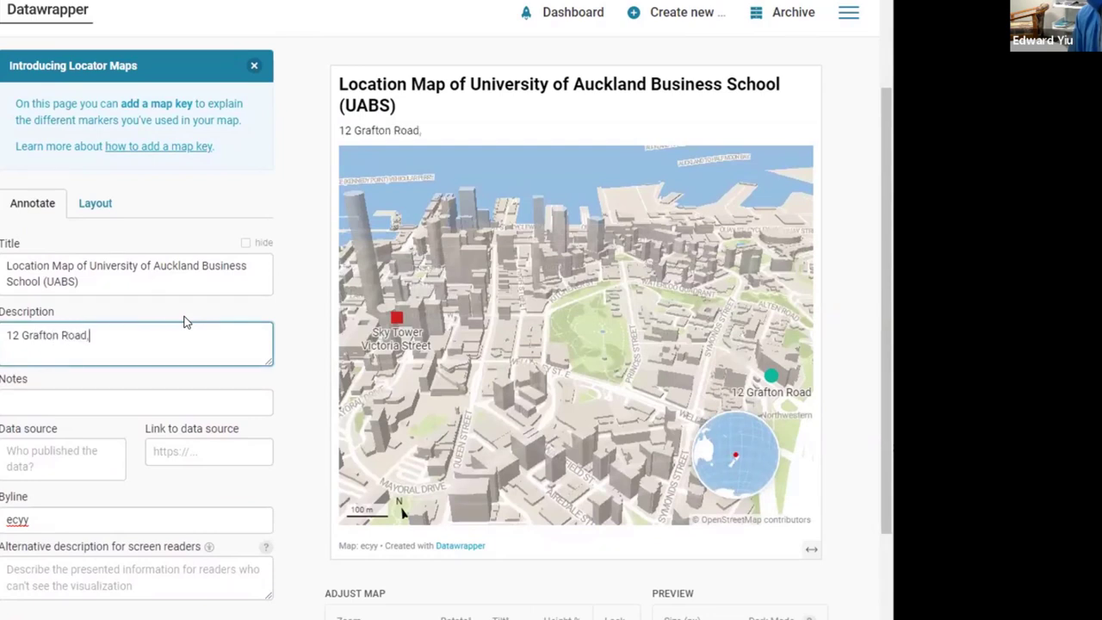
pyautogui.write('Grafton Road, Auckland, ')
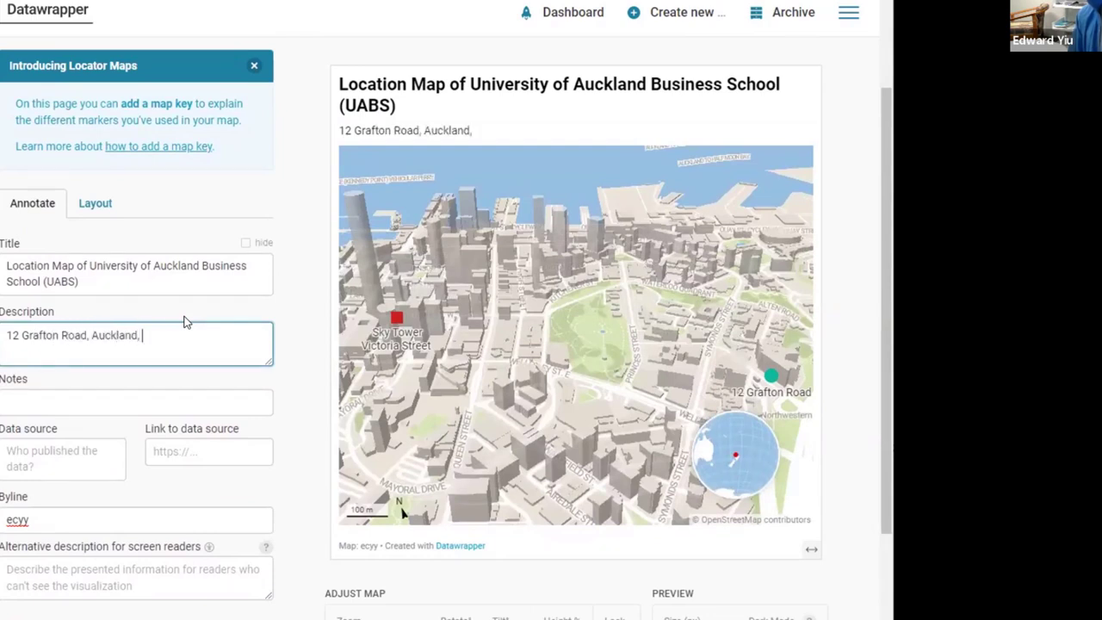
pyautogui.write('New Zealand')
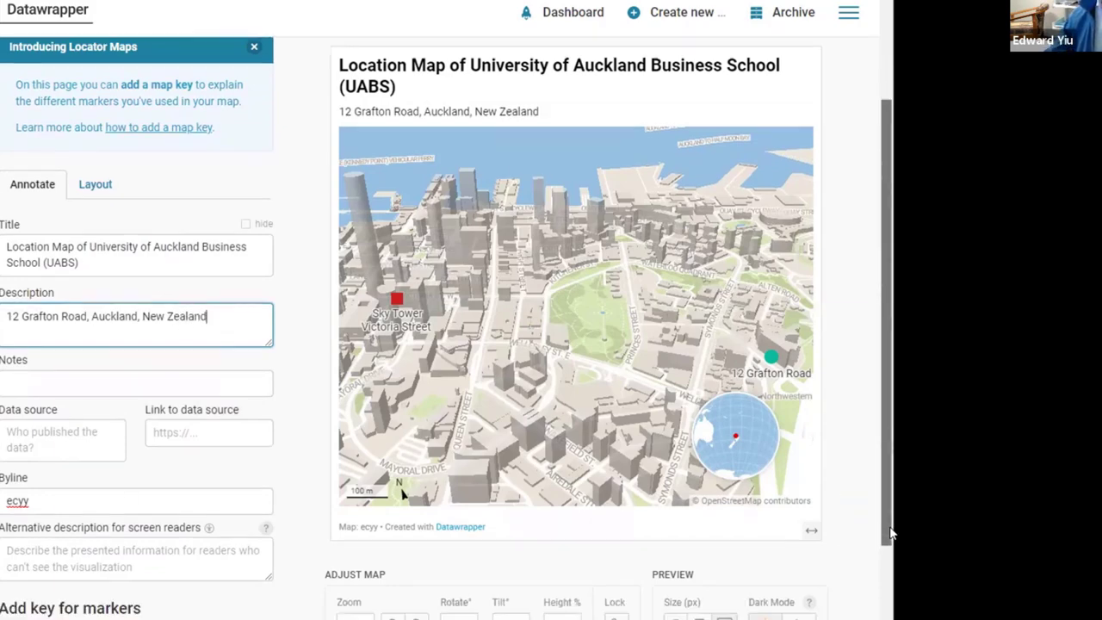
# Step: Keep the current theme and enable PNG image download, an embed link and social media share buttons
pyautogui.click(95, 194)
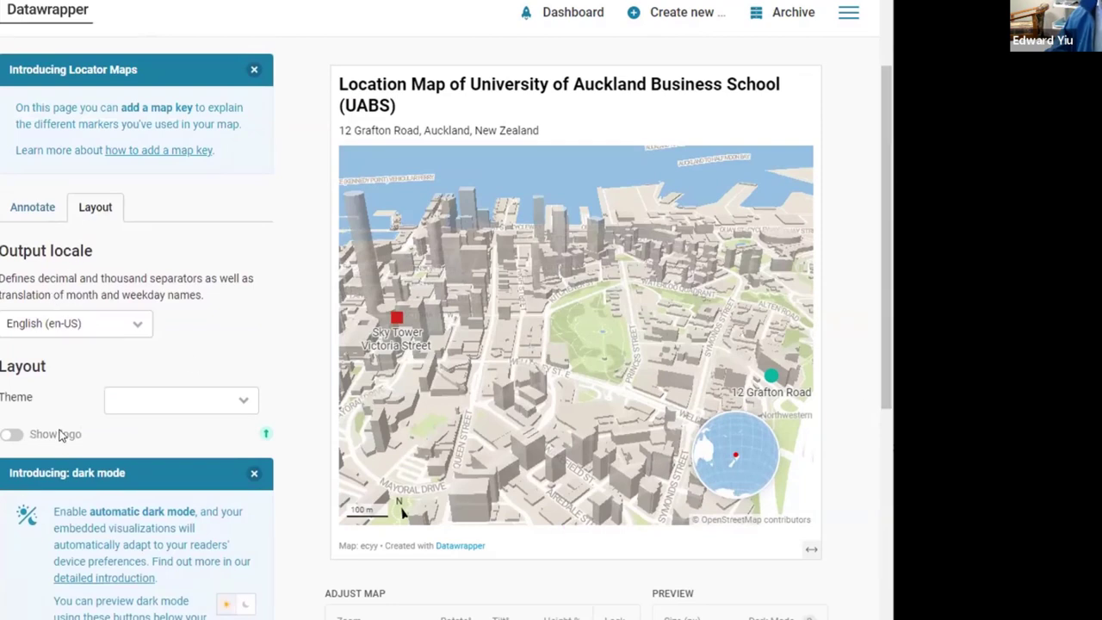
pyautogui.click(244, 405)
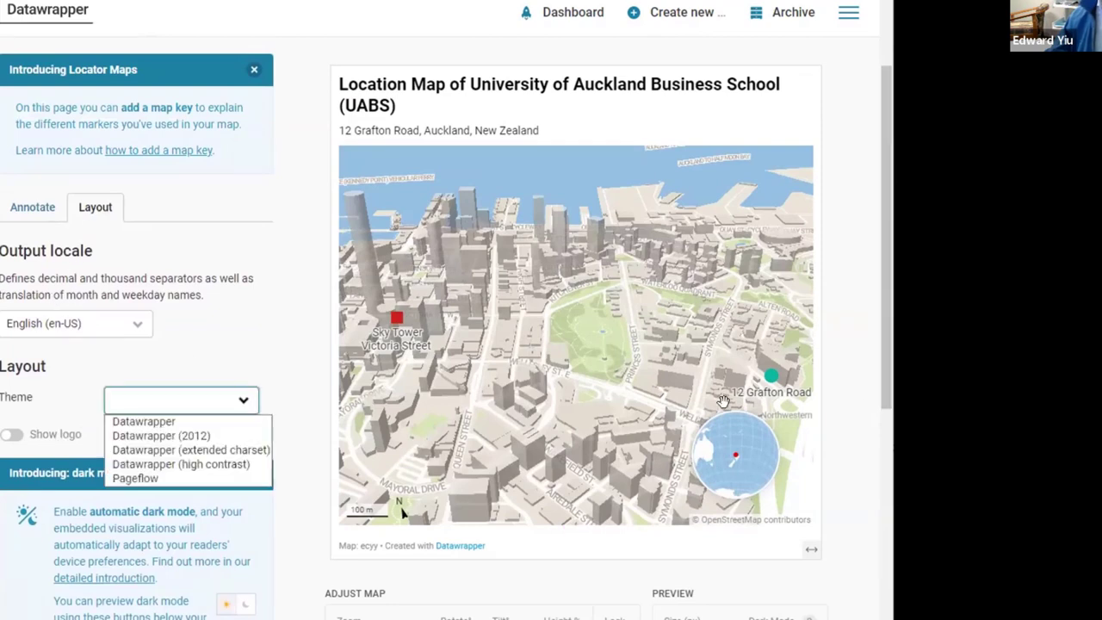
pyautogui.click(878, 353)
pyautogui.scroll(-3, 878, 353)
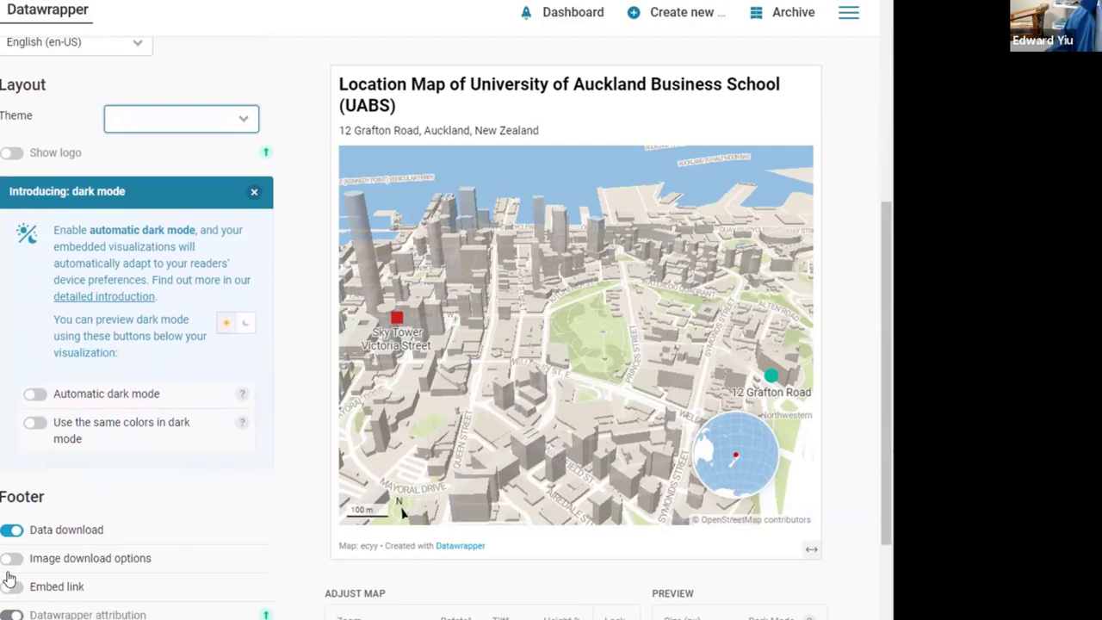
pyautogui.click(18, 558)
pyautogui.scroll(3, 17, 580)
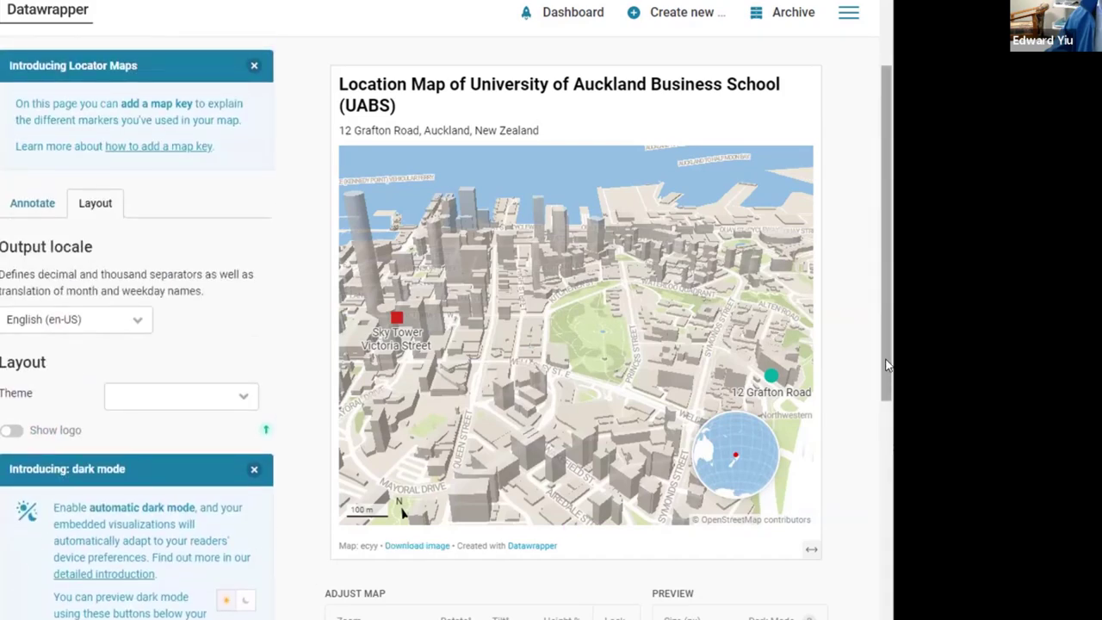
pyautogui.scroll(-3, 19, 580)
pyautogui.scroll(-2, 858, 603)
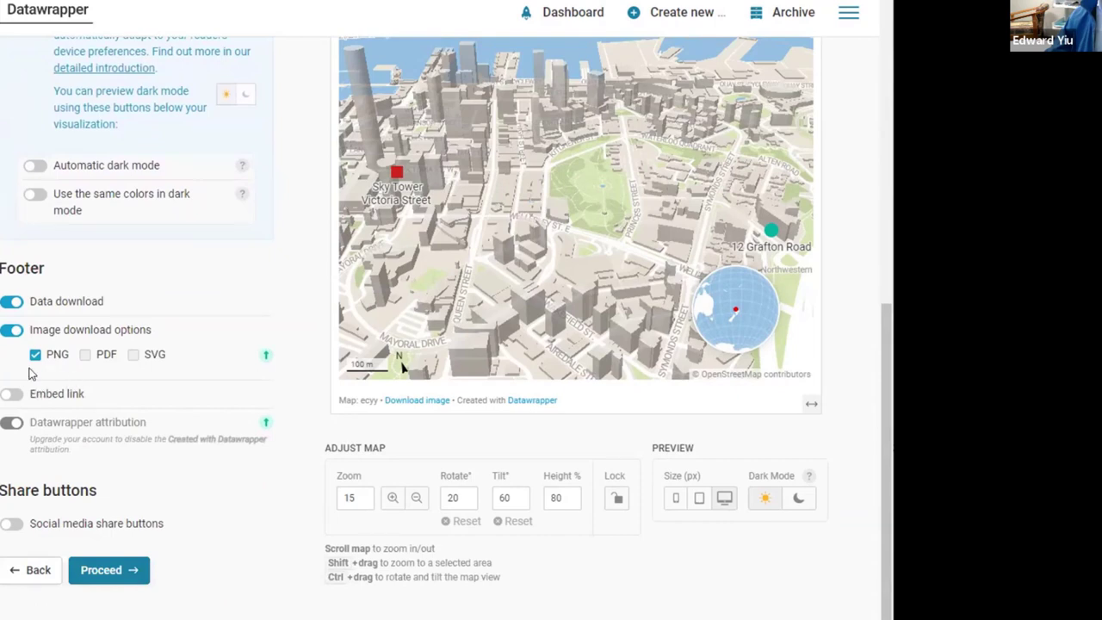
pyautogui.click(14, 394)
pyautogui.scroll(-1, 71, 588)
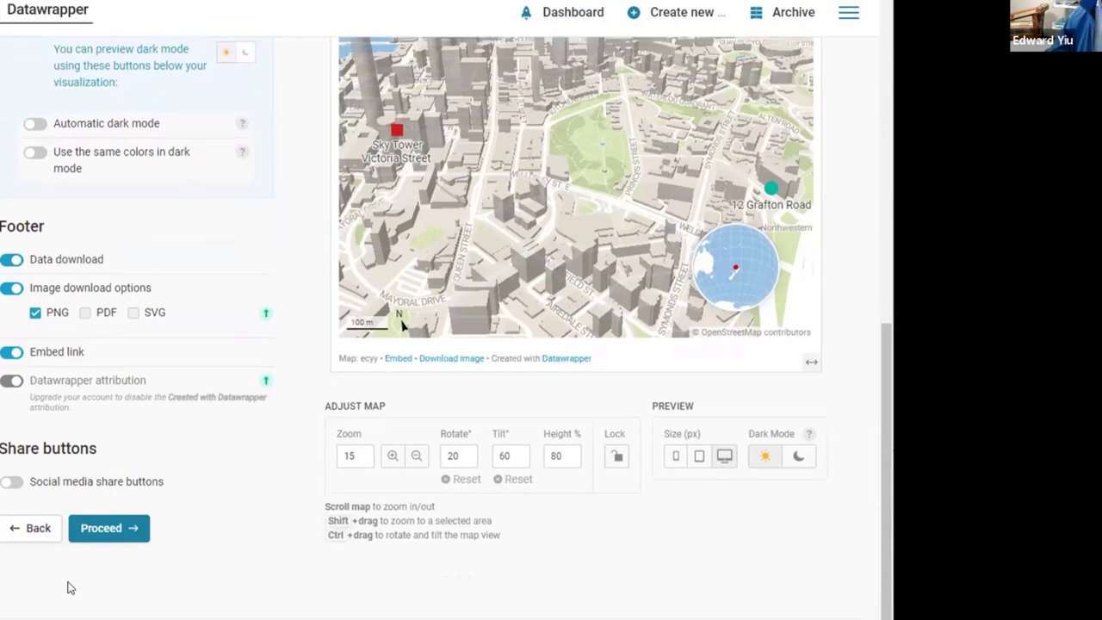
pyautogui.click(37, 486)
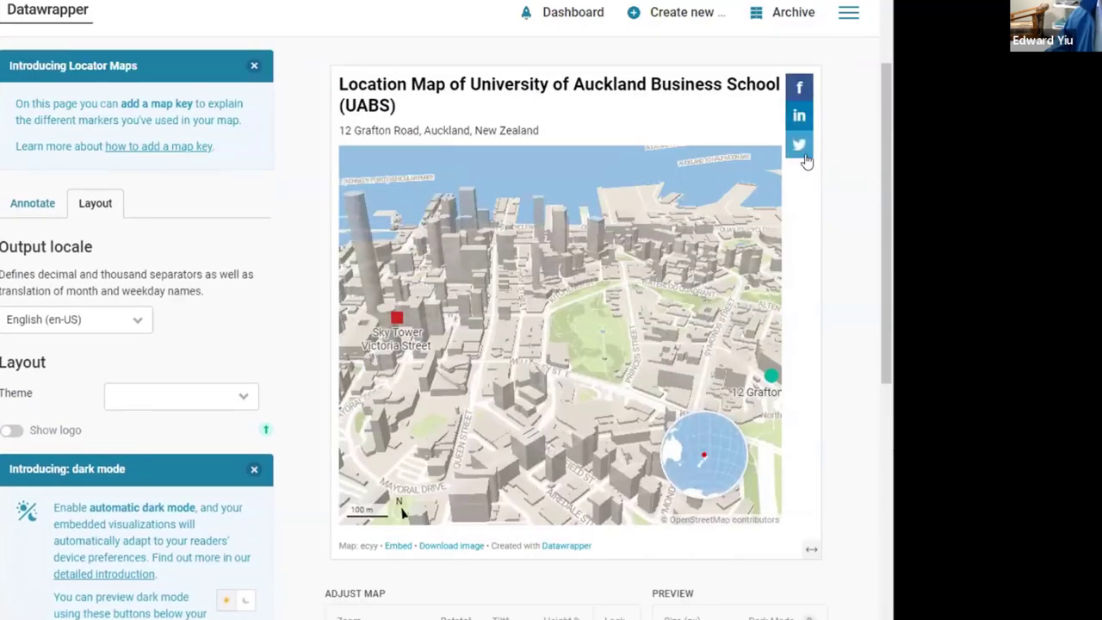
# Step: Publish the locator map from the Publish & Embed step
pyautogui.moveTo(882, 247); pyautogui.dragTo(459, 161)
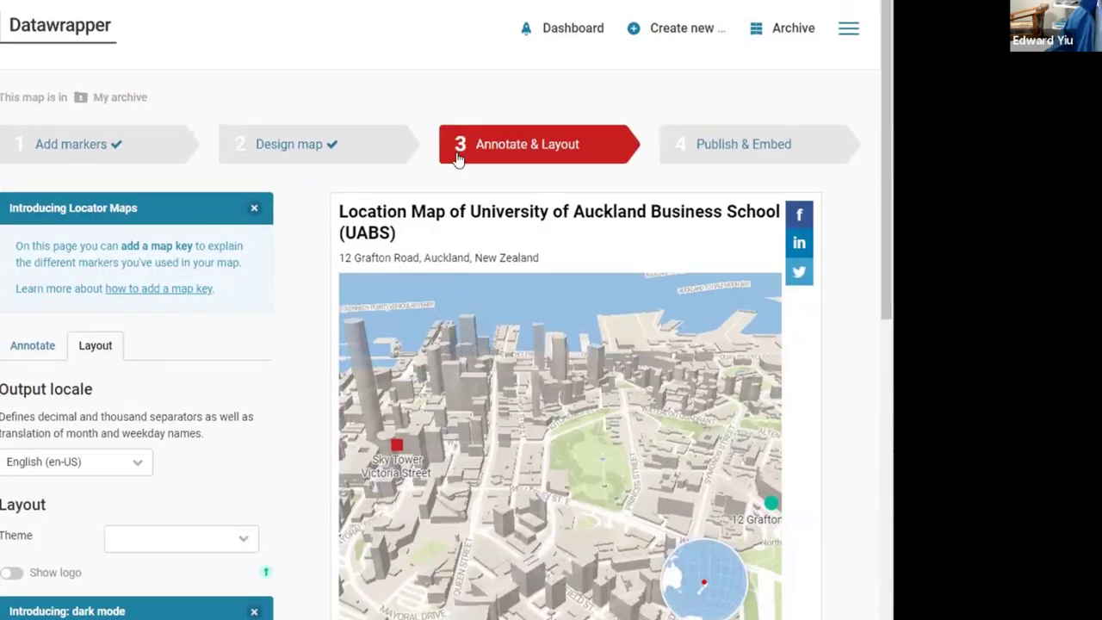
pyautogui.click(742, 146)
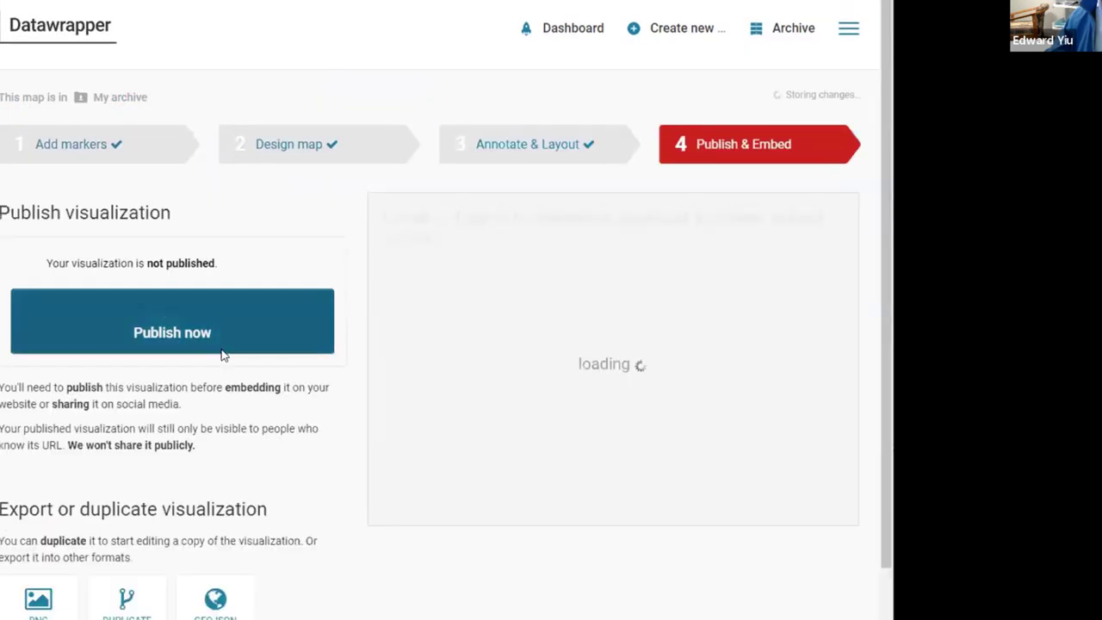
pyautogui.click(205, 324)
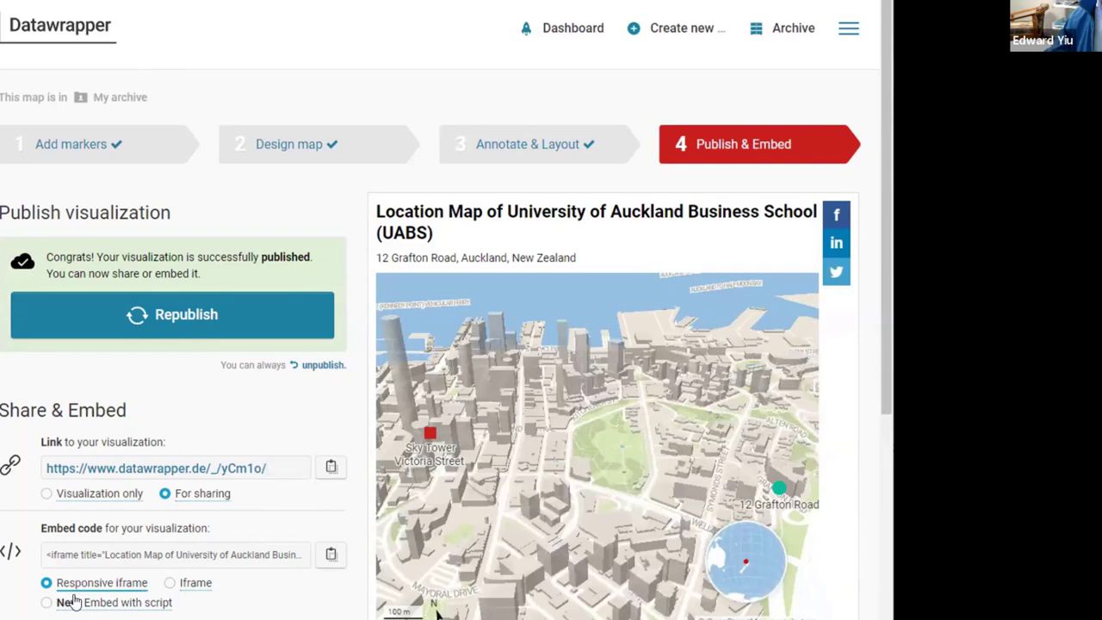
# Step: Bring up the map's static PNG export settings
pyautogui.click(884, 391)
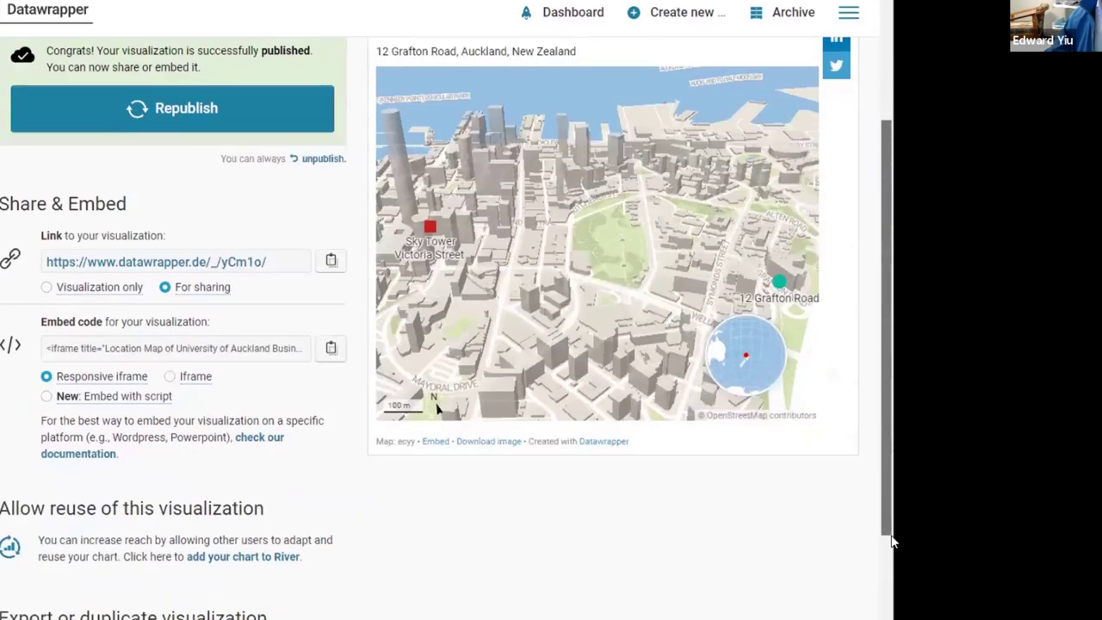
pyautogui.click(38, 461)
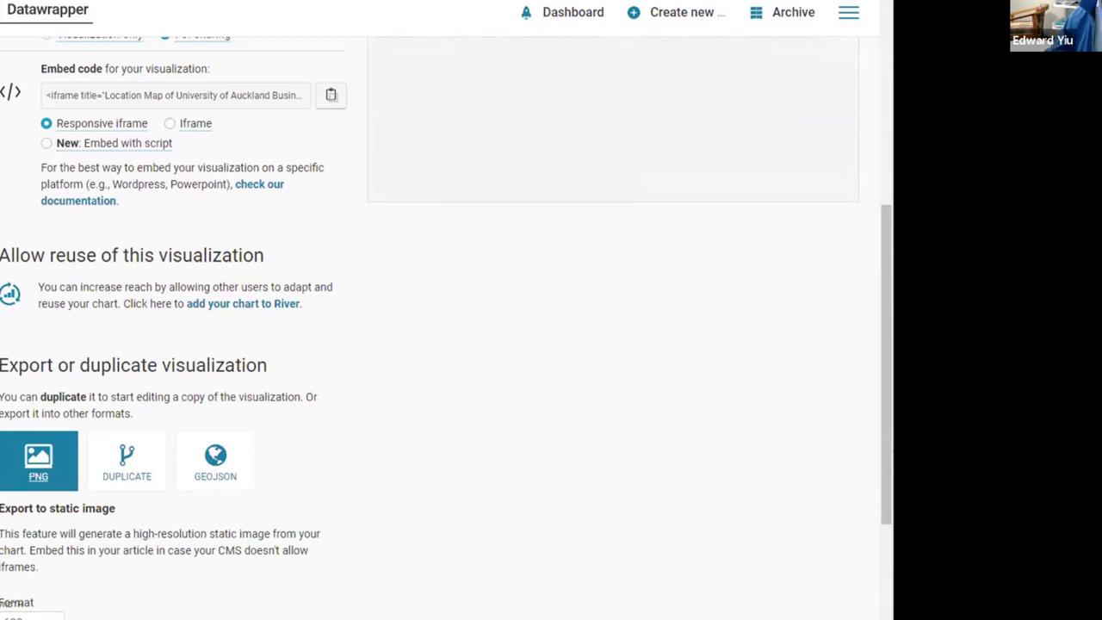
pyautogui.scroll(-3, 41, 342)
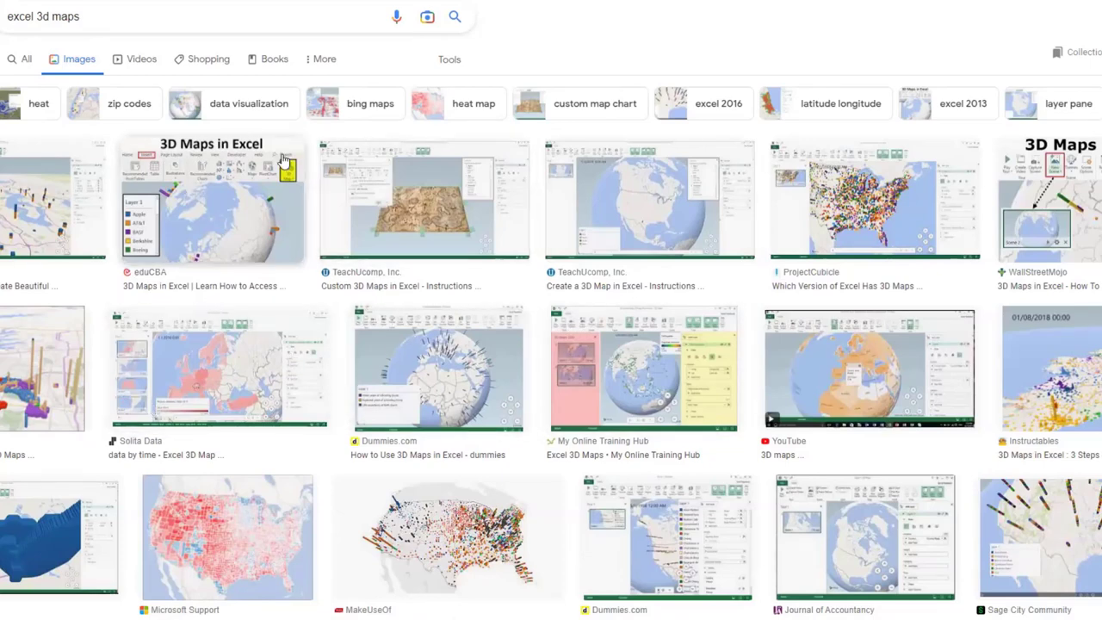
# Step: Preview the YouTube, Dummies.com and Microsoft Support 3D Maps image results, ending on Microsoft Support
pyautogui.click(46, 249)
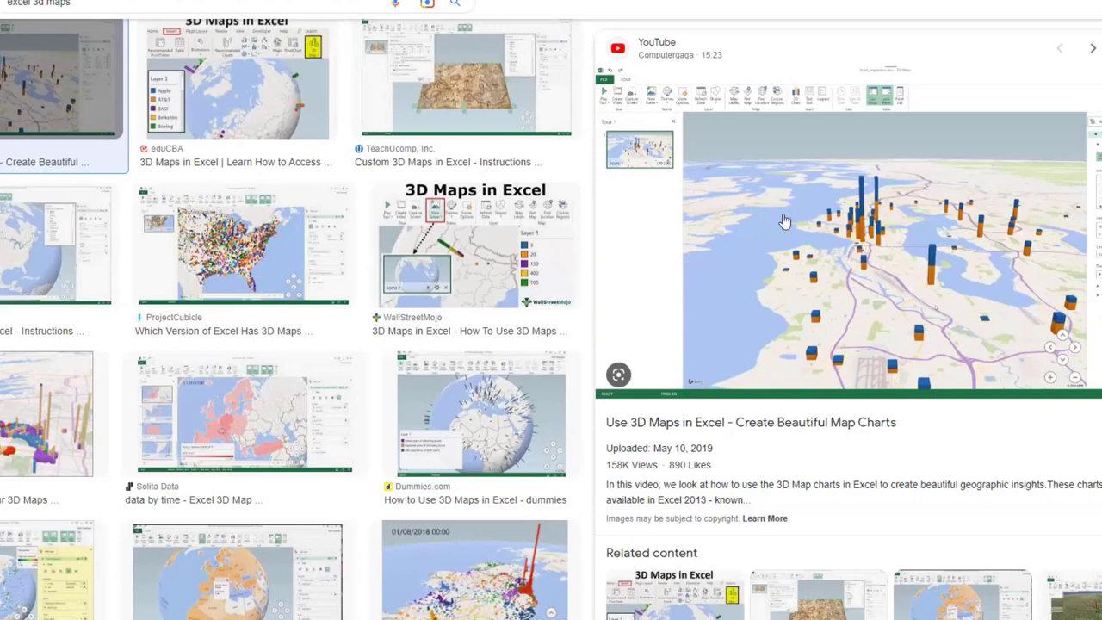
pyautogui.click(481, 413)
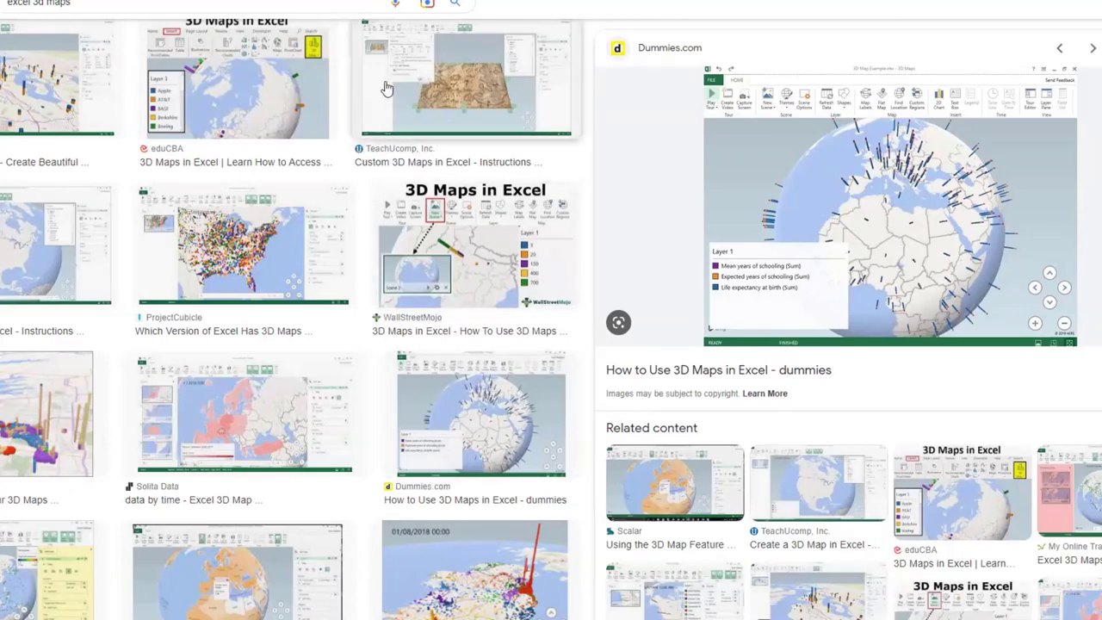
pyautogui.click(52, 413)
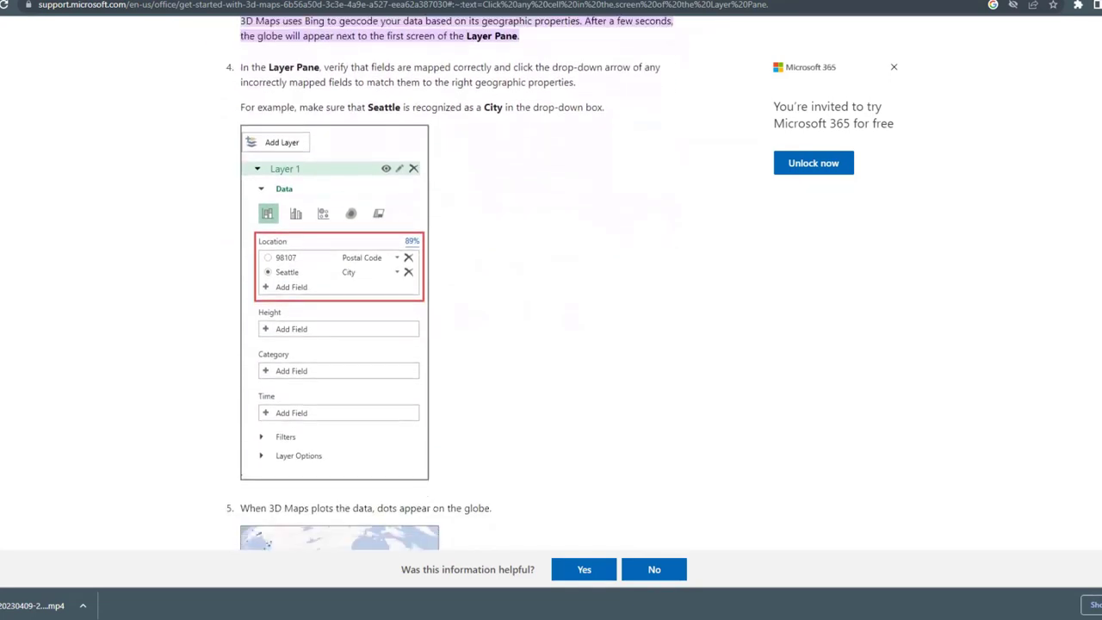
# Step: Scroll the 3D Maps guide down to the Explore sample datasets and Next steps sections
pyautogui.scroll(-4, 551, 310)
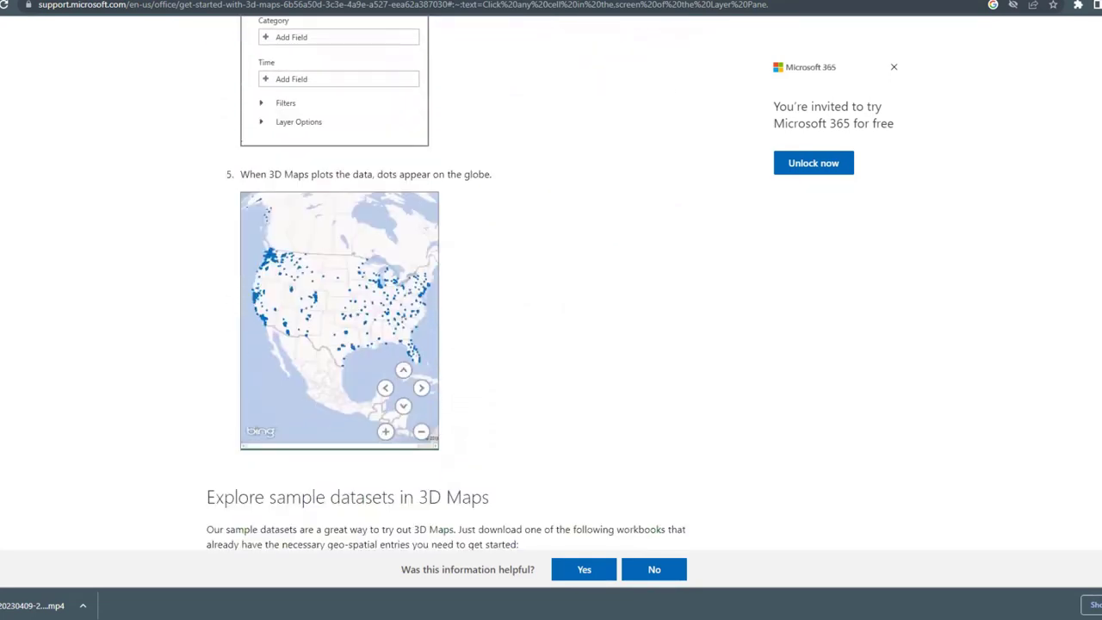
pyautogui.scroll(-3, 551, 310)
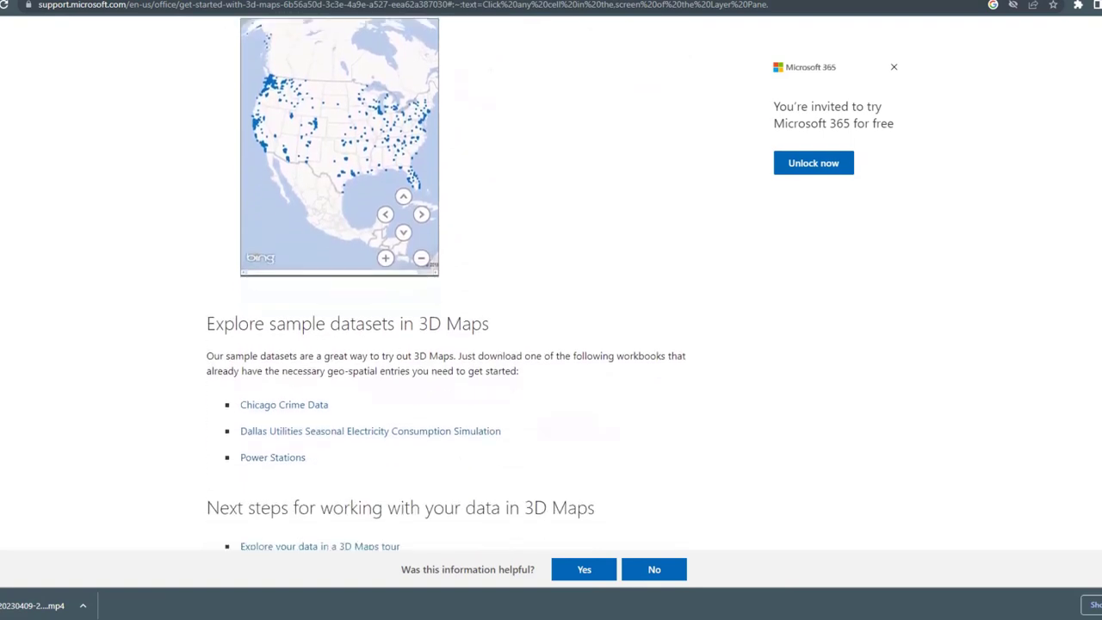
pyautogui.scroll(-2, 551, 310)
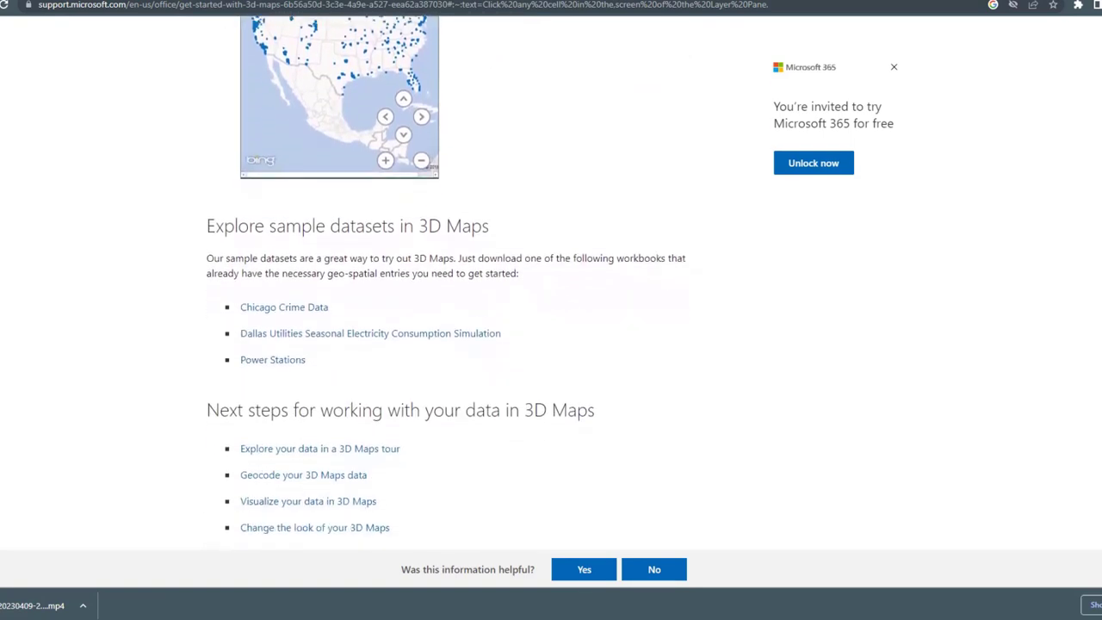
pyautogui.scroll(-1, 385, 347)
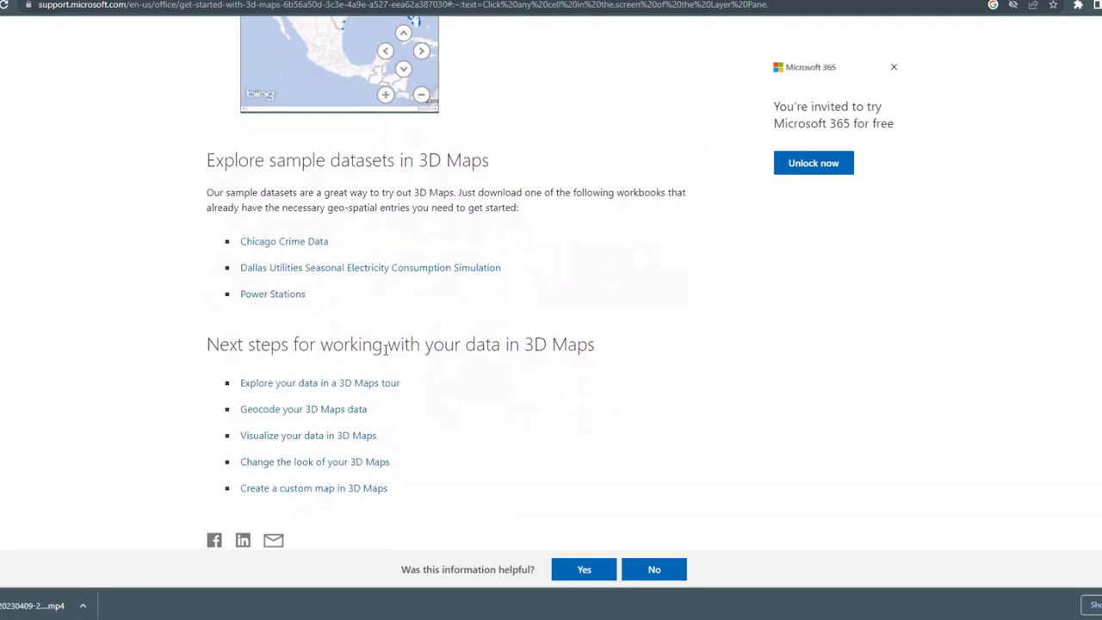
# Step: Open 'Explore your data in a 3D Maps tour' and read down to Play a tour
pyautogui.click(313, 387)
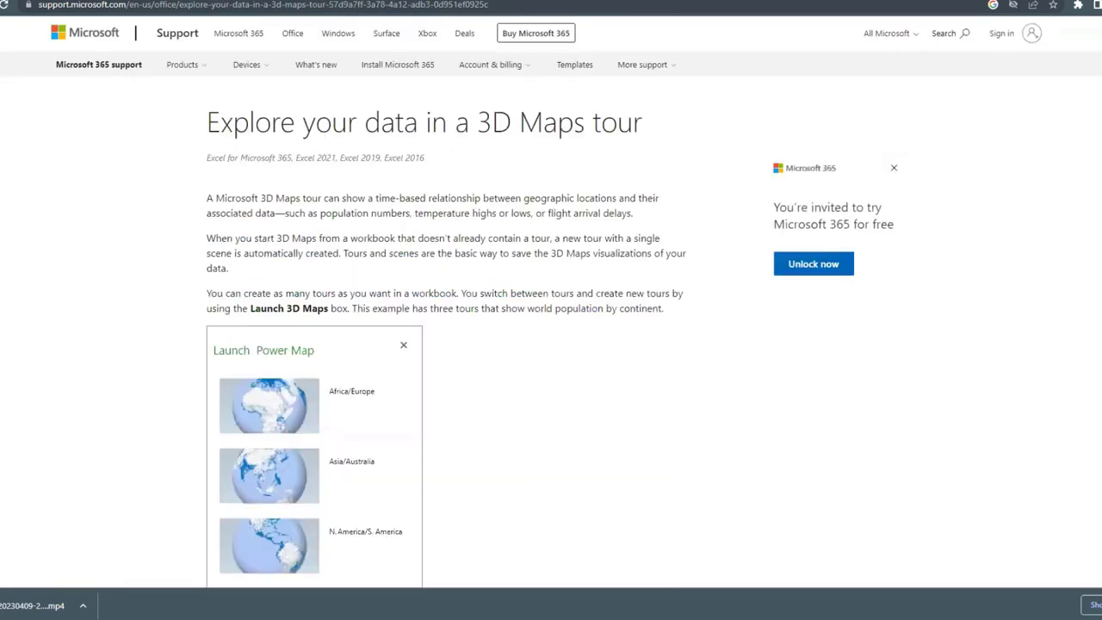
pyautogui.scroll(-6, 551, 309)
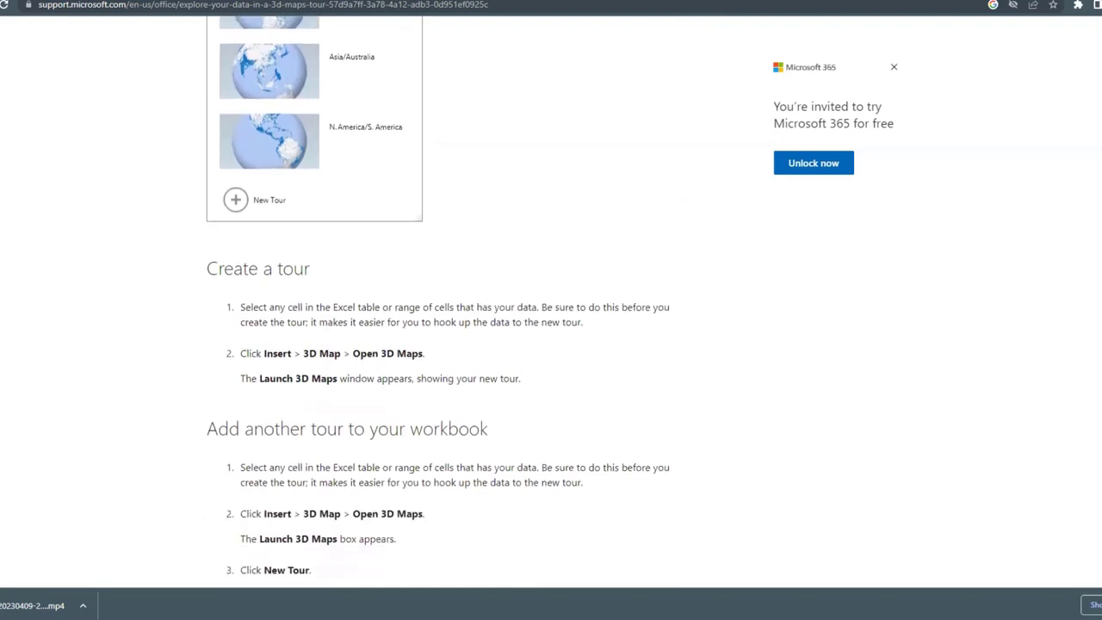
pyautogui.scroll(-6, 550, 310)
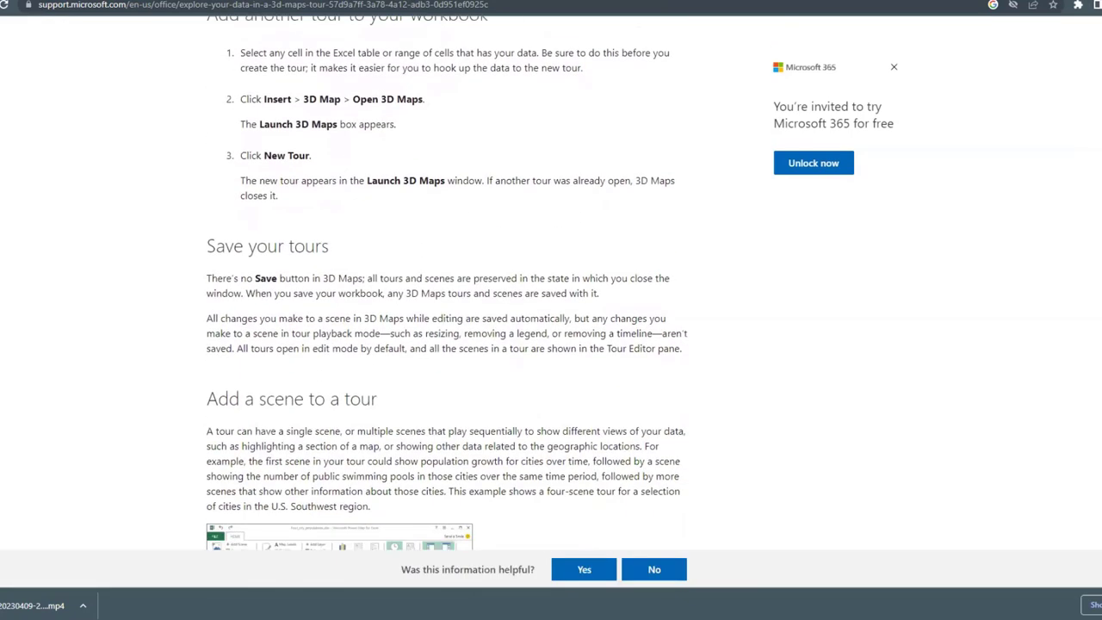
pyautogui.scroll(-7, 550, 310)
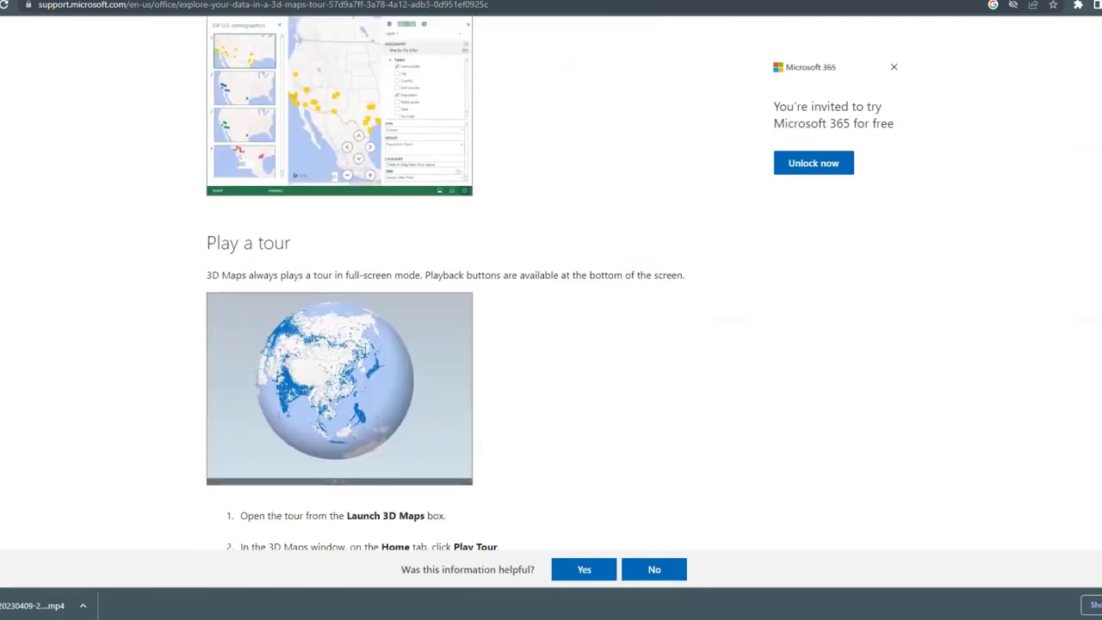